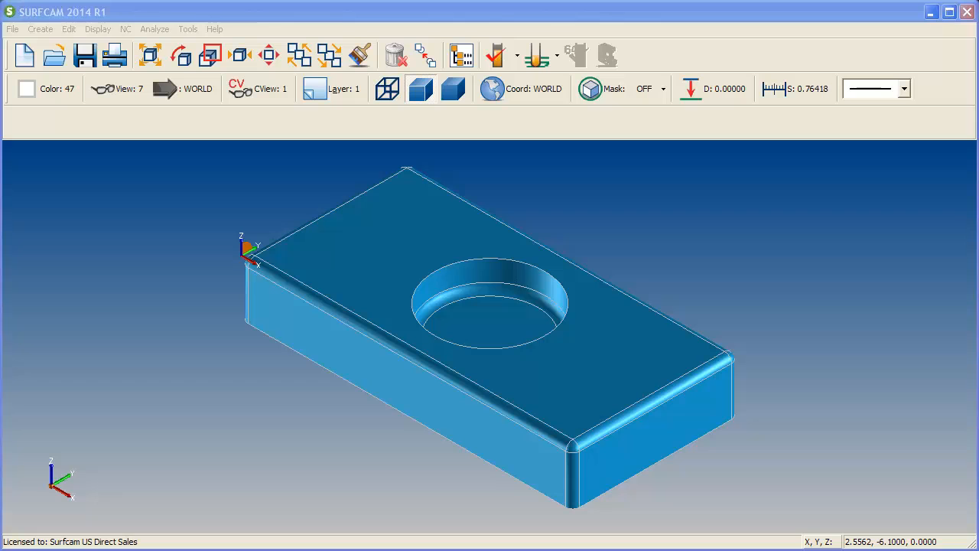
pyautogui.moveTo(401, 351); pyautogui.dragTo(465, 246, button='middle')
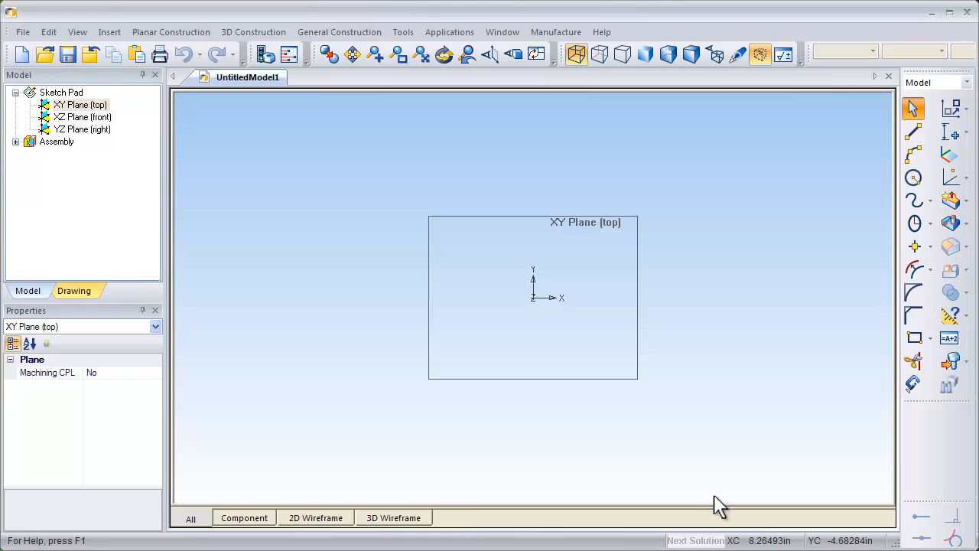
# Draw a rectangle 6 in wide and 3 in high on the XY plane with its first corner at the origin.
pyautogui.click(913, 338)
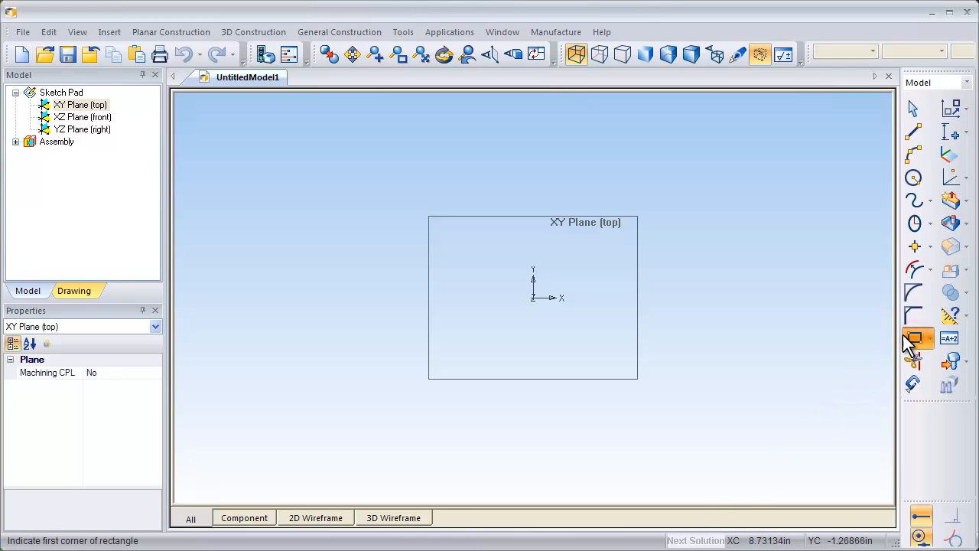
pyautogui.click(548, 306)
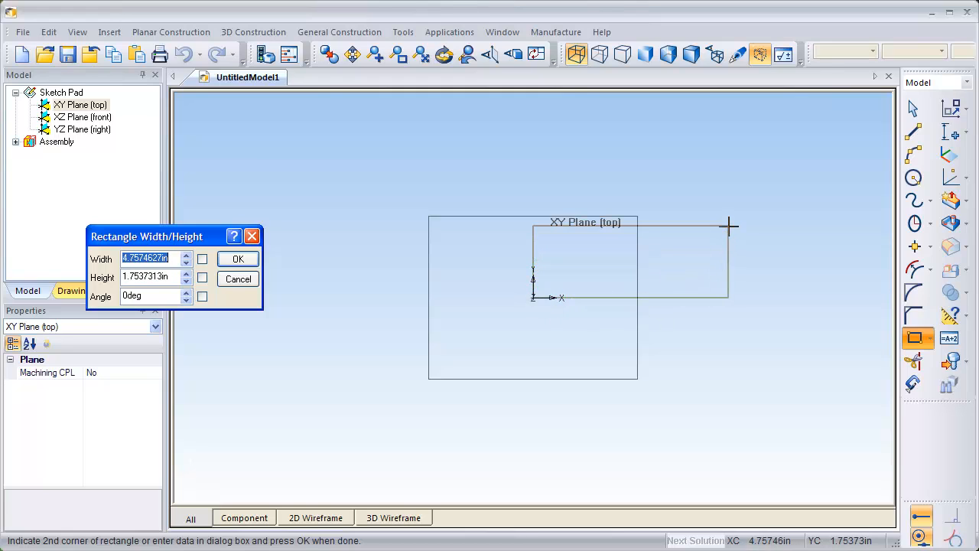
pyautogui.write('6')
pyautogui.press('Tab')
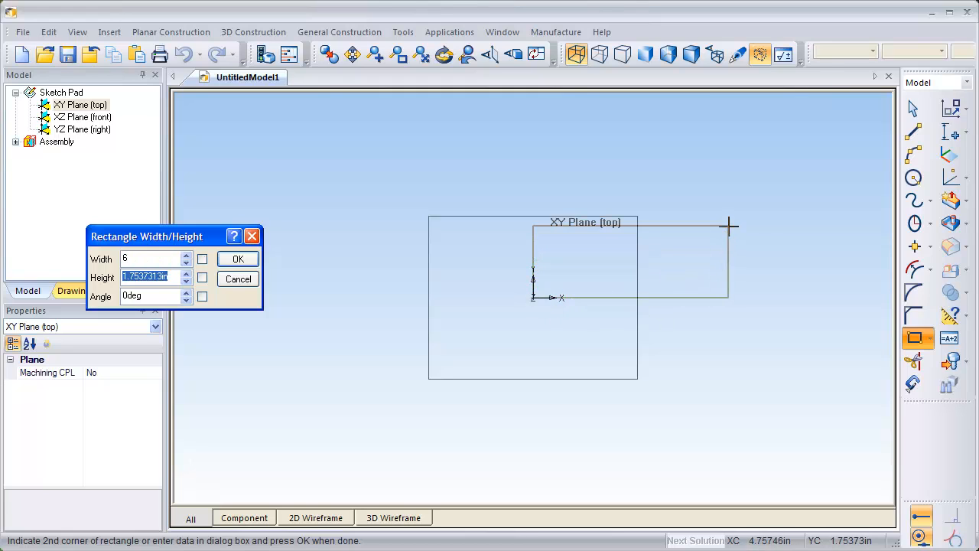
pyautogui.write('3')
pyautogui.press('Tab')
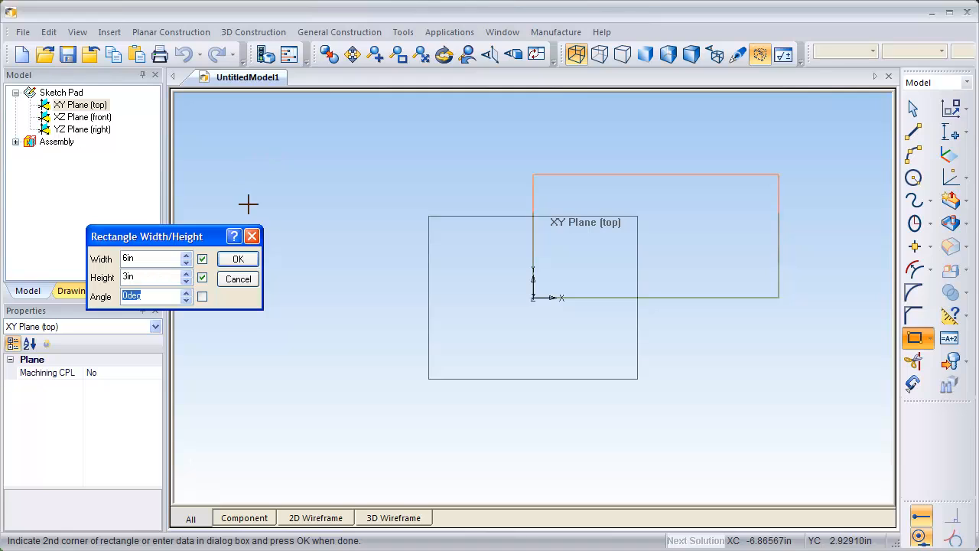
pyautogui.click(240, 259)
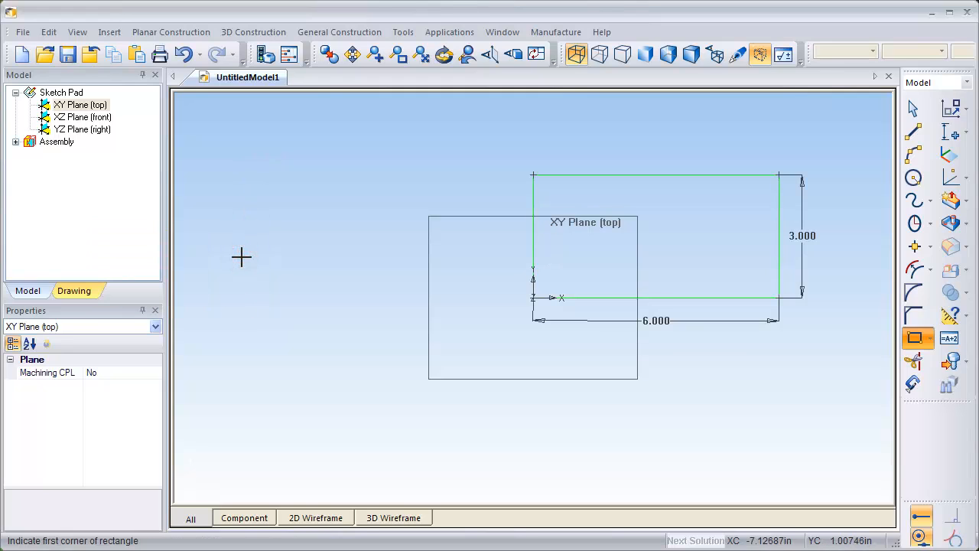
# Extrude the rectangle 1 in downward with 0° draft as a new component and display it shaded.
pyautogui.rightClick(329, 185)
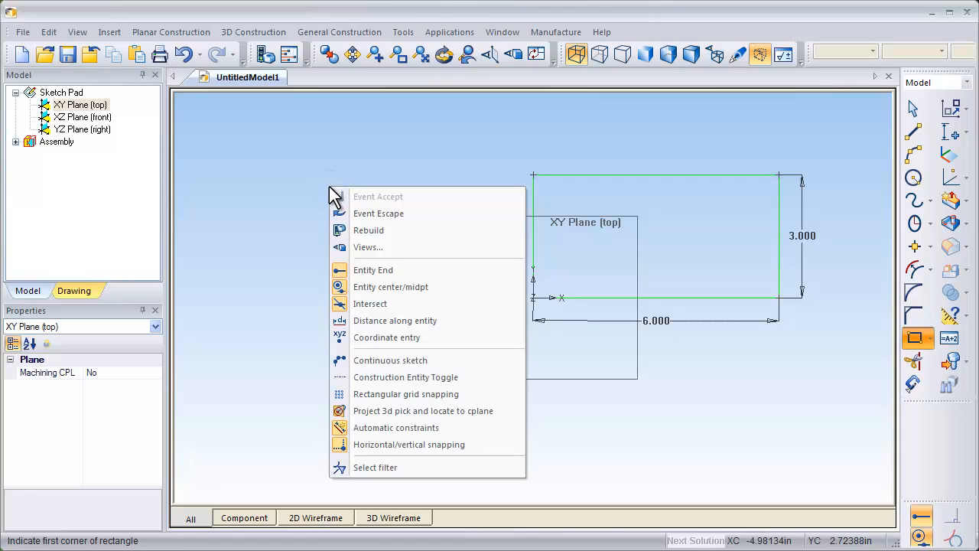
pyautogui.click(366, 247)
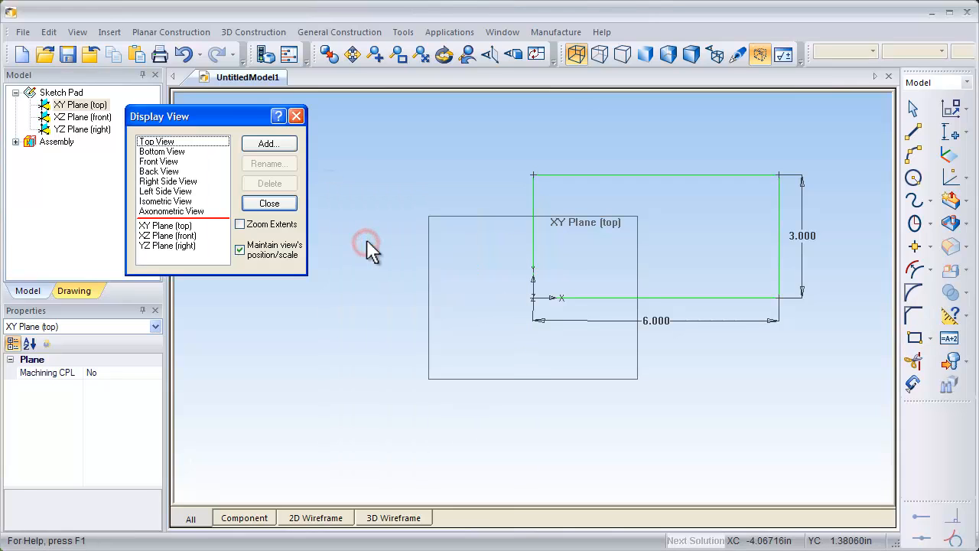
pyautogui.click(177, 201)
pyautogui.click(176, 201)
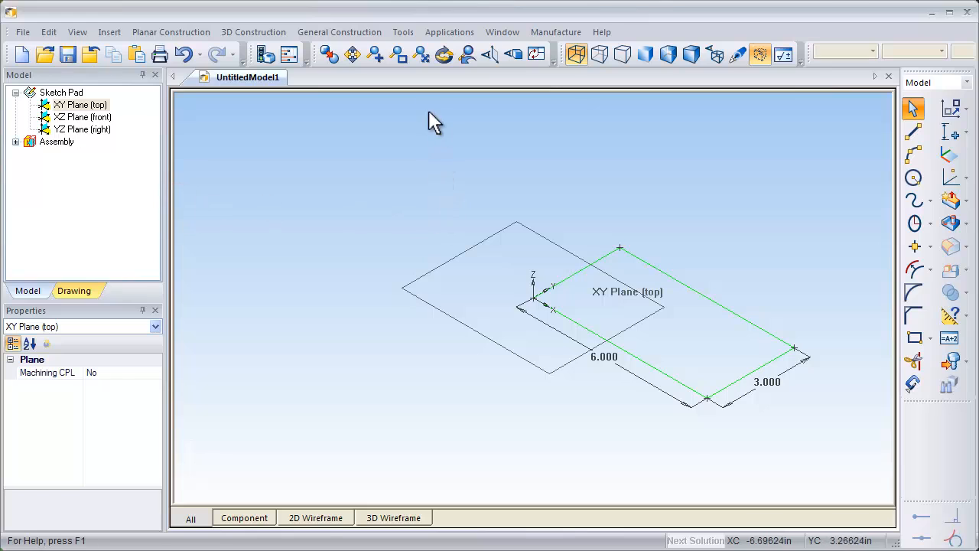
pyautogui.click(423, 60)
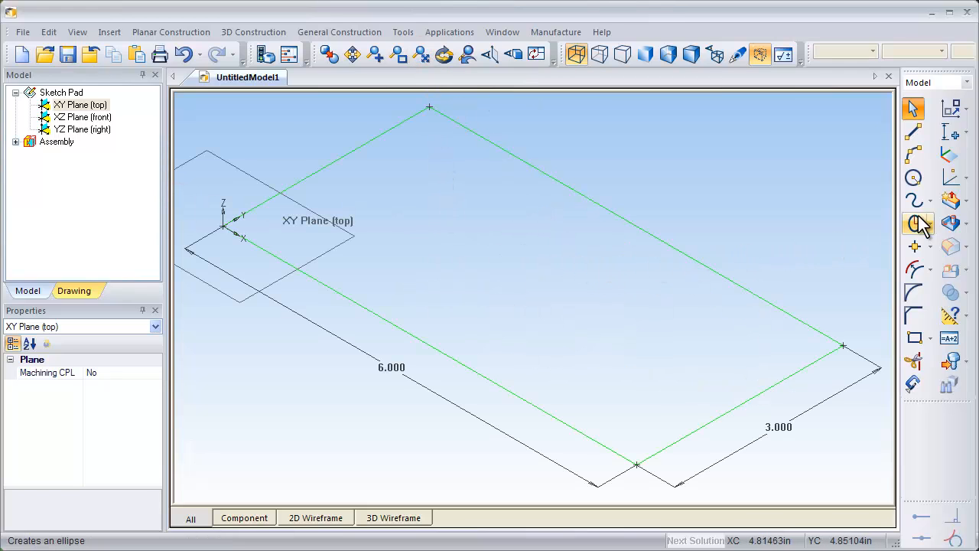
pyautogui.click(950, 201)
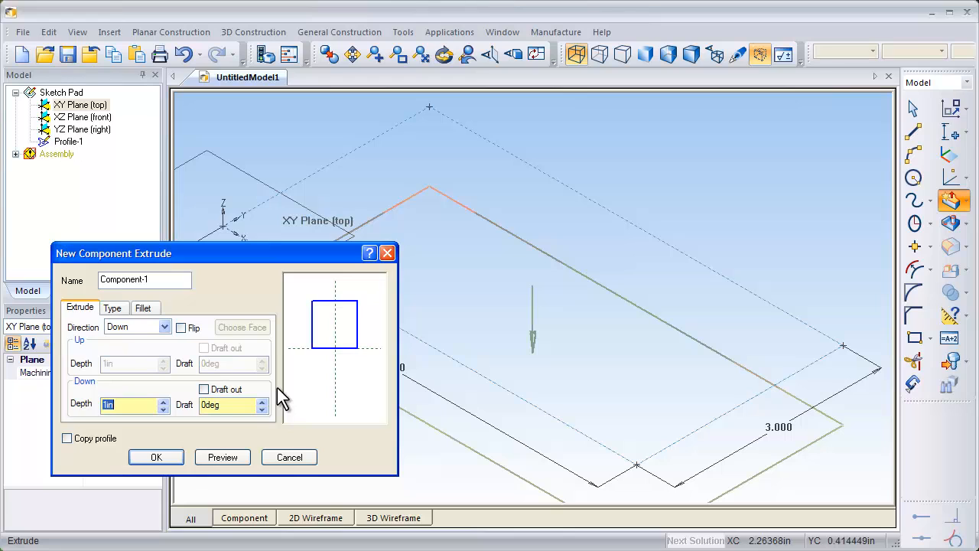
pyautogui.click(233, 459)
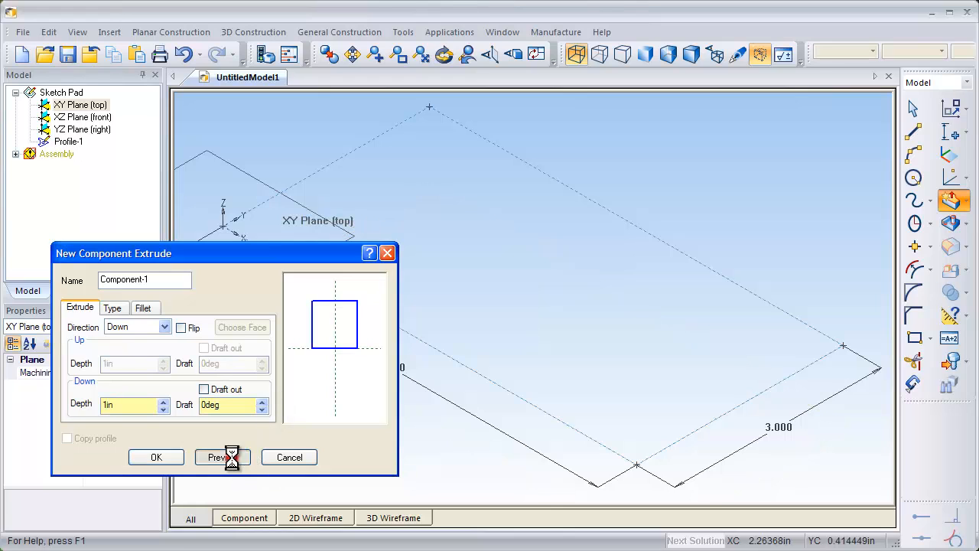
pyautogui.click(644, 56)
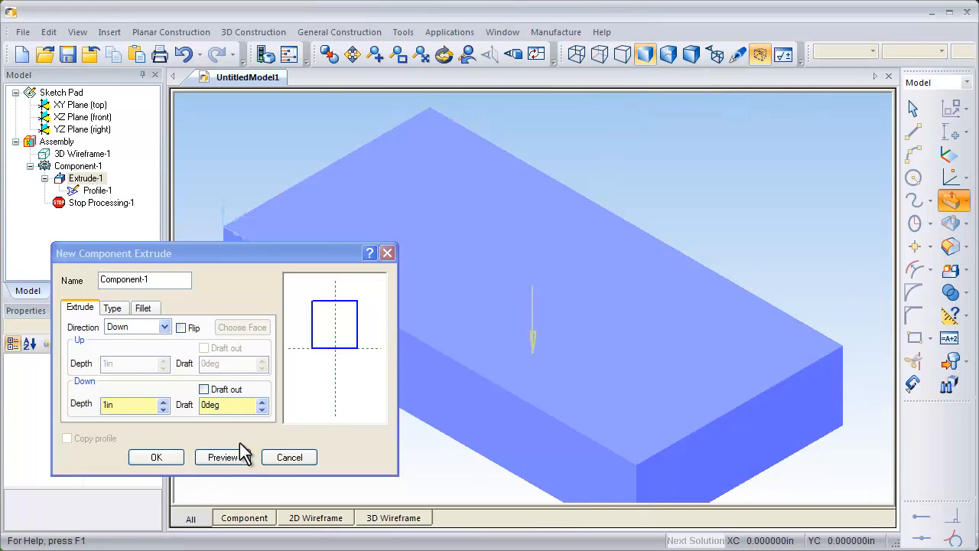
pyautogui.click(156, 457)
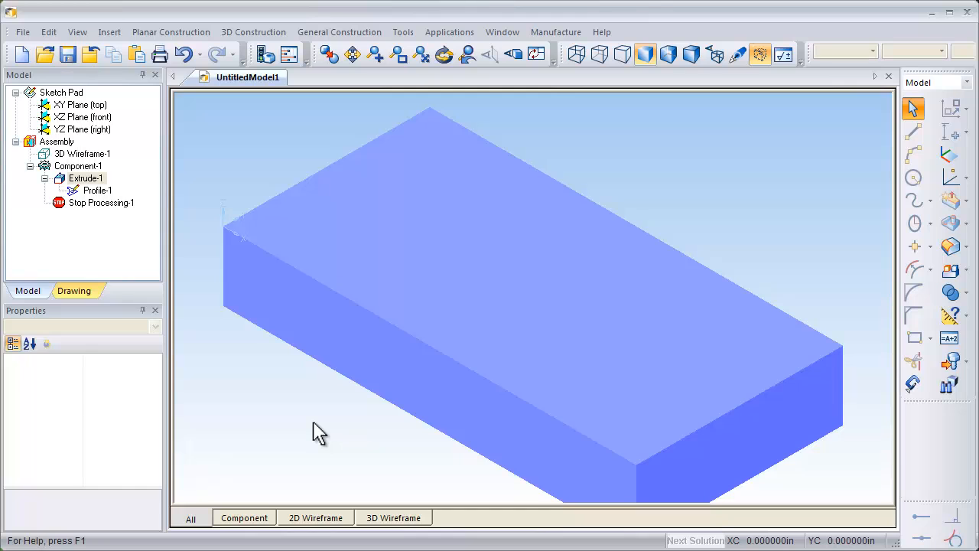
# Sketch a circle of 1 in radius near the middle of the block's top face.
pyautogui.click(479, 280)
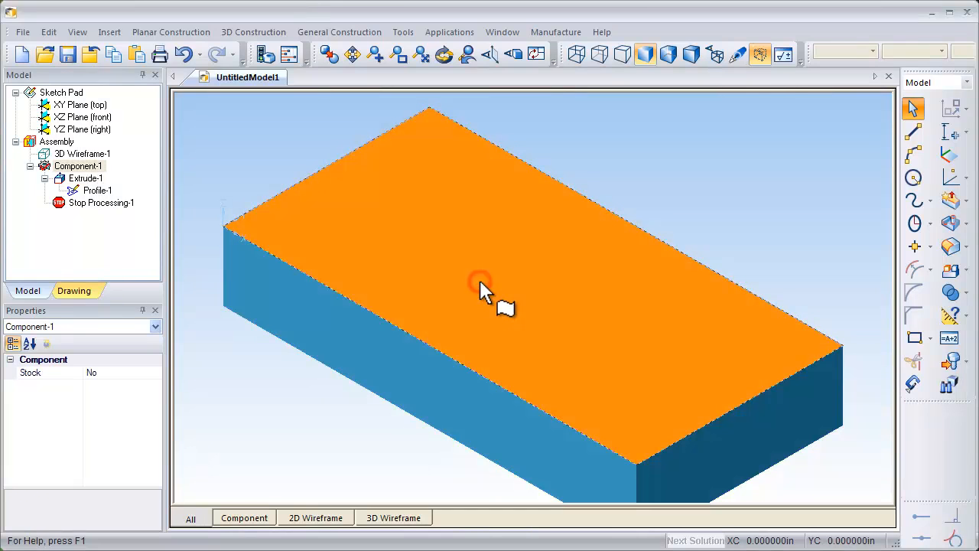
pyautogui.click(913, 177)
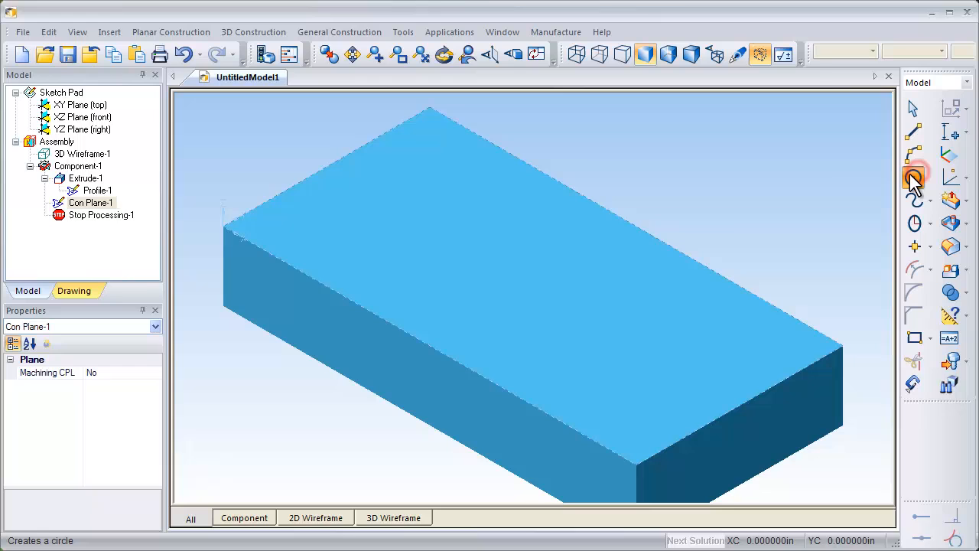
pyautogui.click(522, 281)
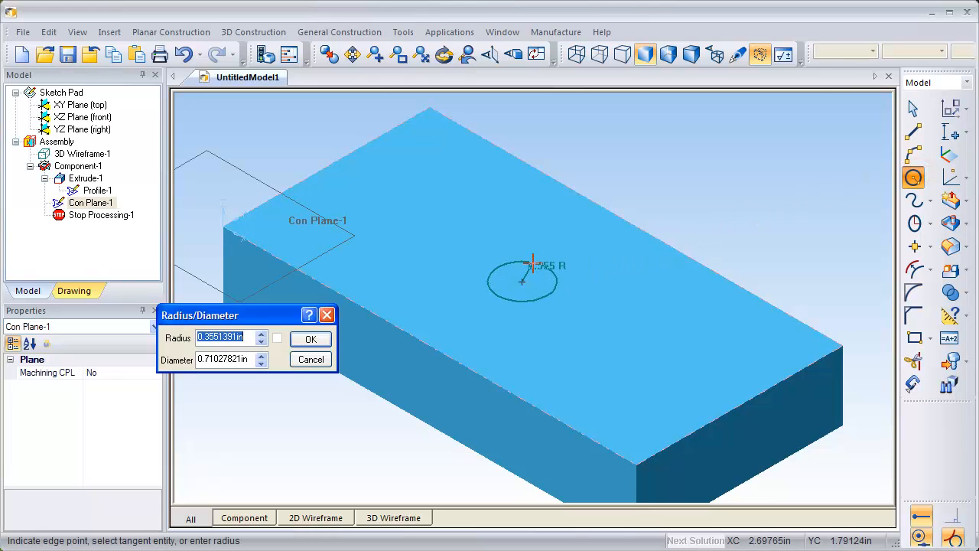
pyautogui.write('1')
pyautogui.press('Tab')
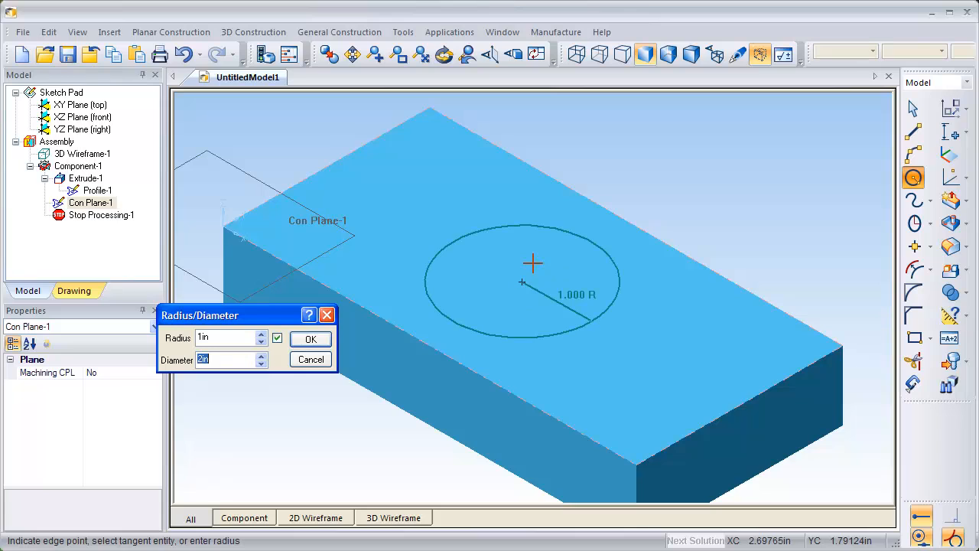
pyautogui.click(314, 338)
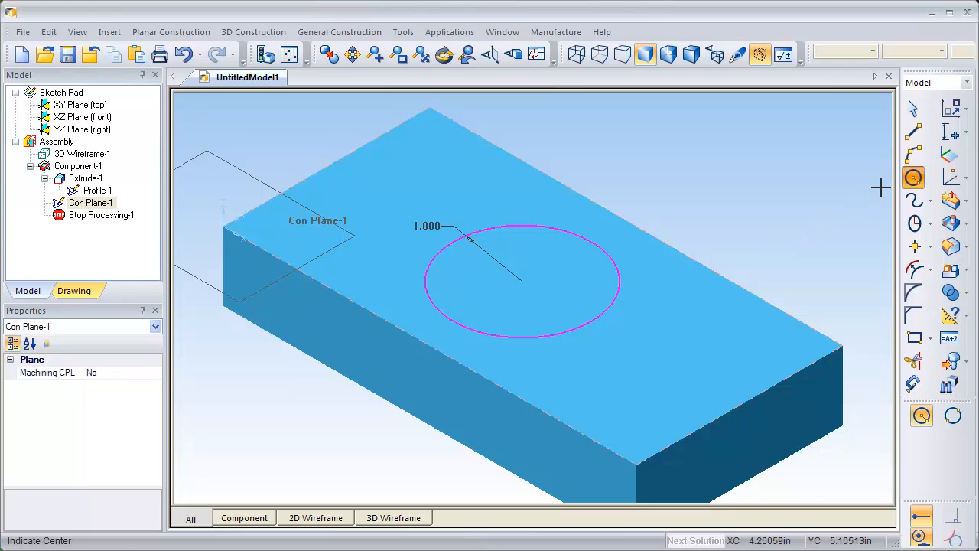
# Constrain the circle's centre to 1.5 in from the block's origin corner, measured across the block's width.
pyautogui.click(951, 135)
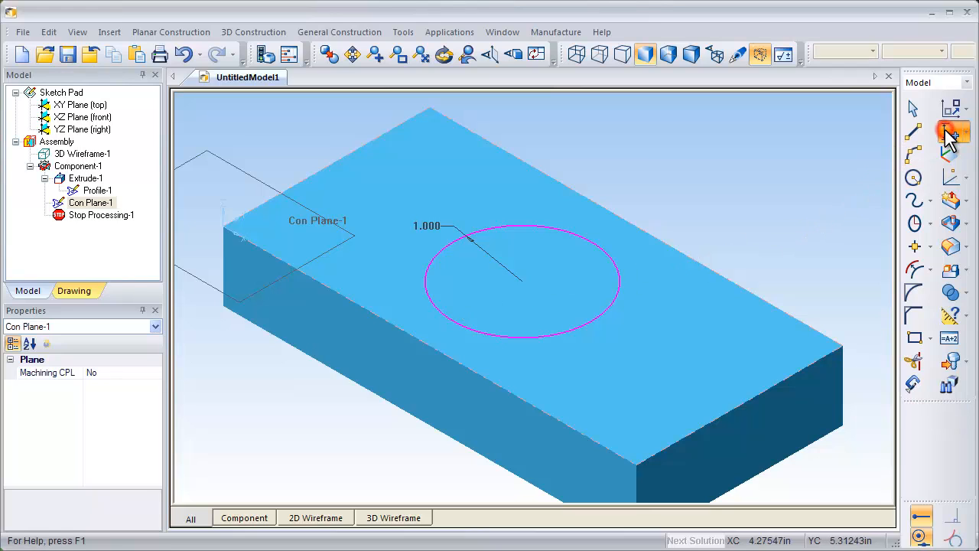
pyautogui.moveTo(462, 155); pyautogui.dragTo(773, 115)
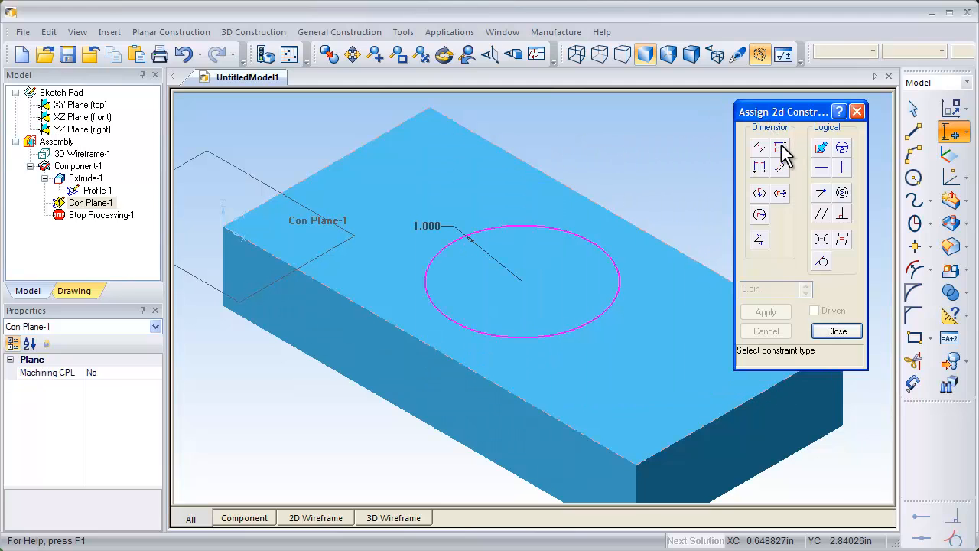
pyautogui.click(780, 149)
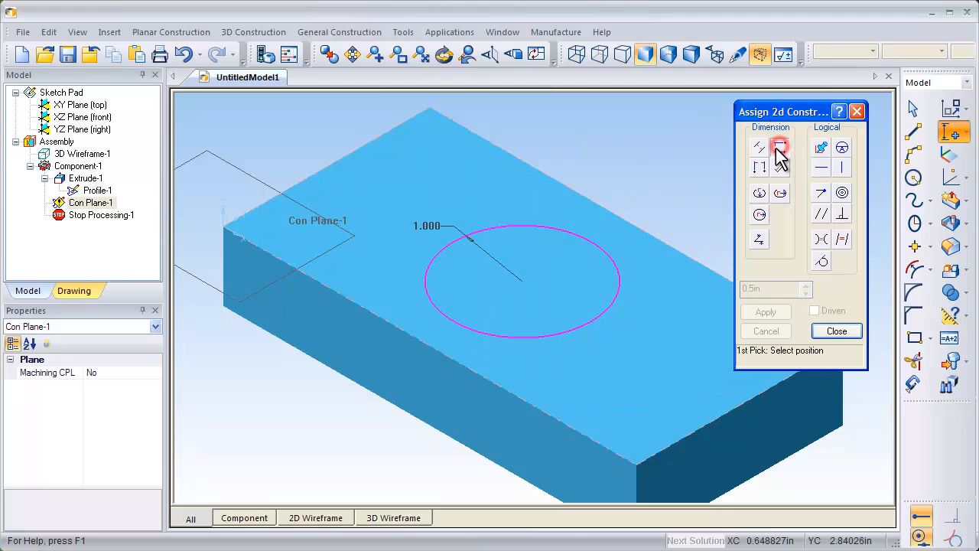
pyautogui.click(541, 300)
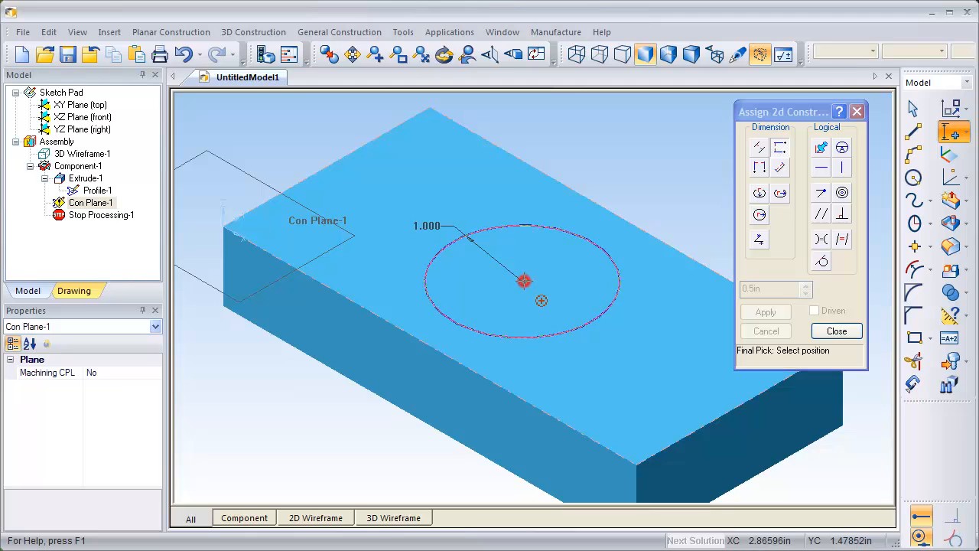
pyautogui.click(221, 226)
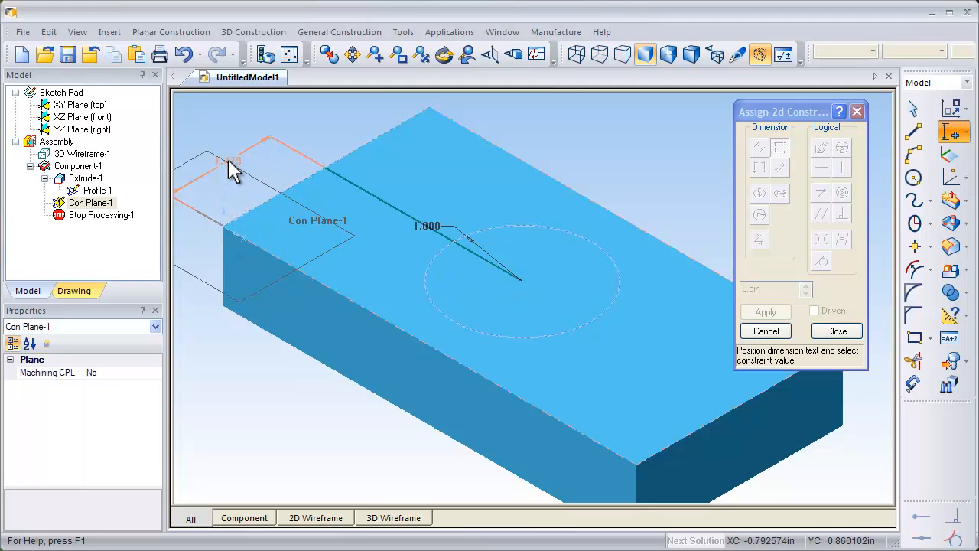
pyautogui.click(226, 159)
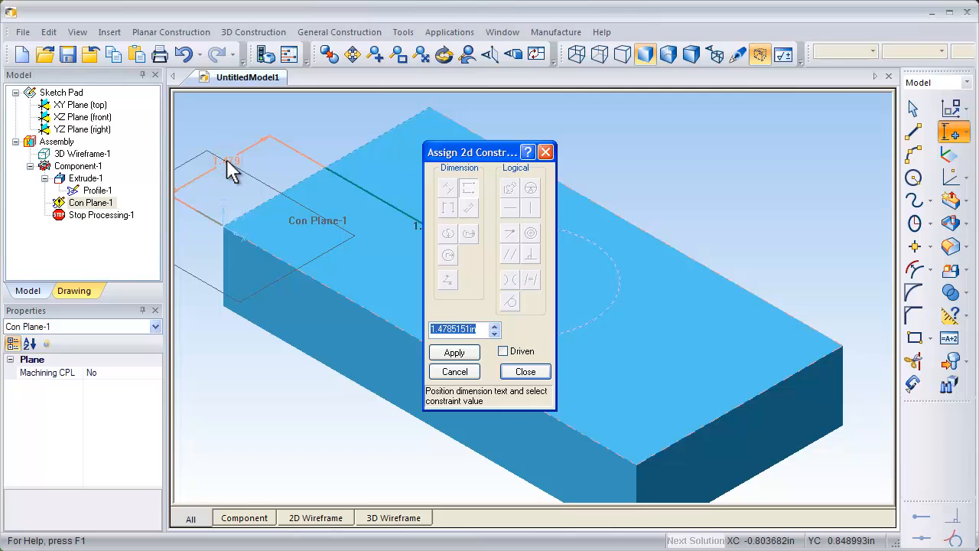
pyautogui.write('1.5')
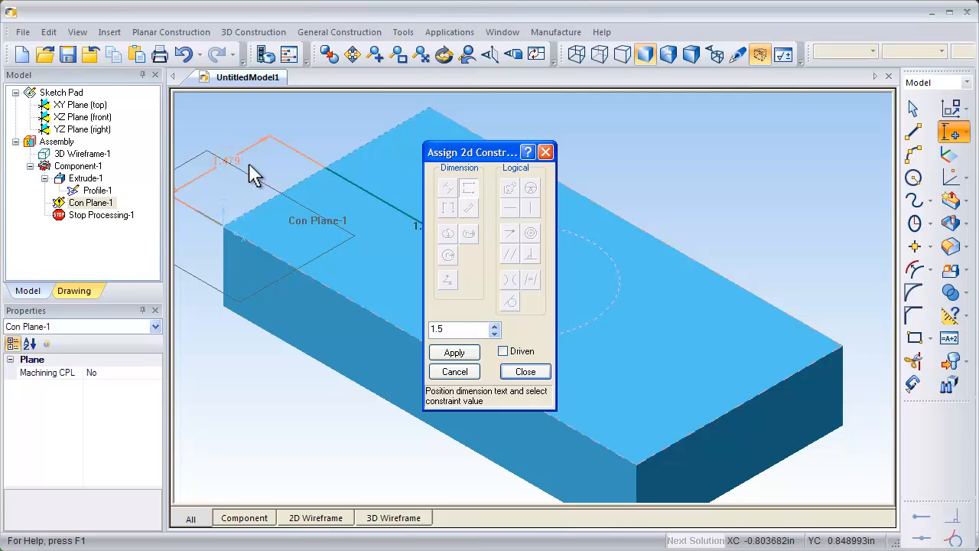
pyautogui.click(454, 353)
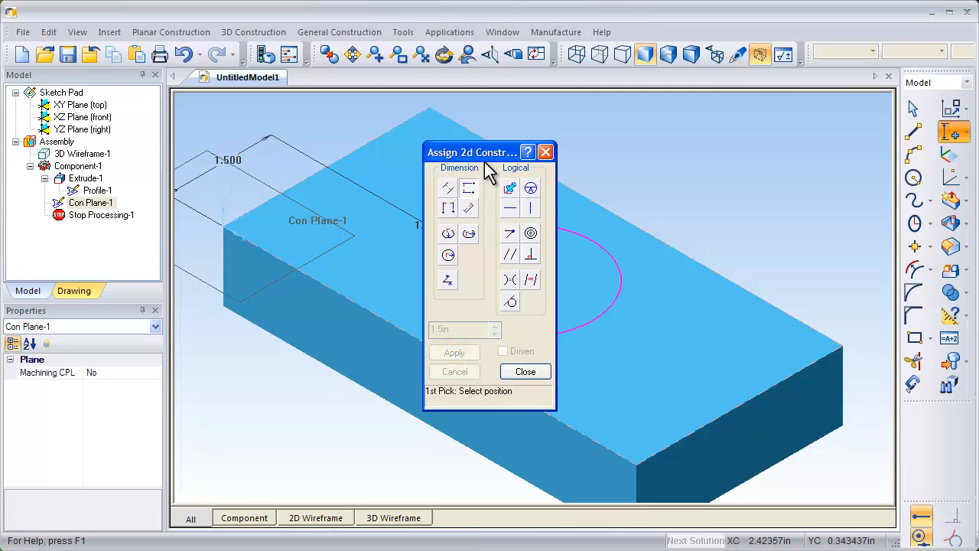
# Constrain the circle's centre to 3 in from the origin corner along the block's length and finish constraining.
pyautogui.moveTo(483, 153); pyautogui.dragTo(762, 113)
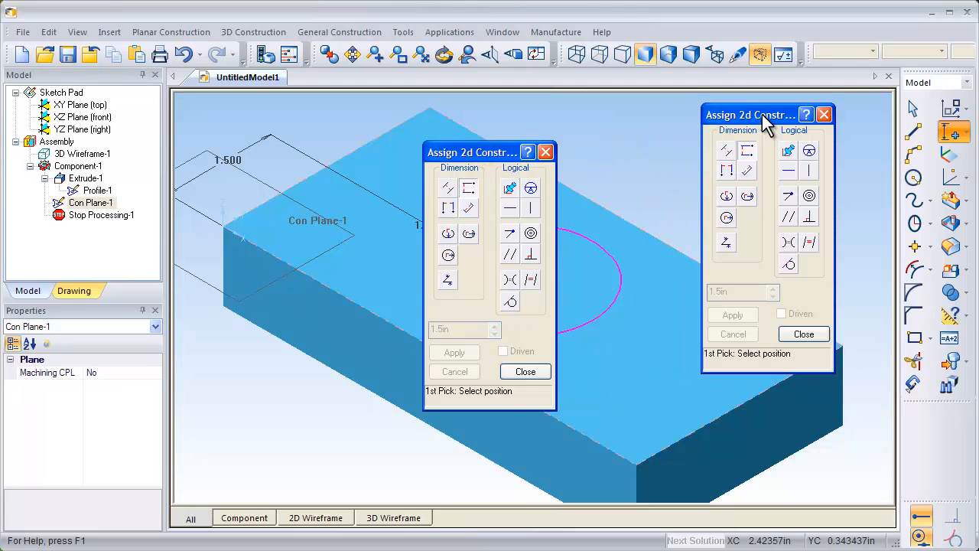
pyautogui.click(725, 170)
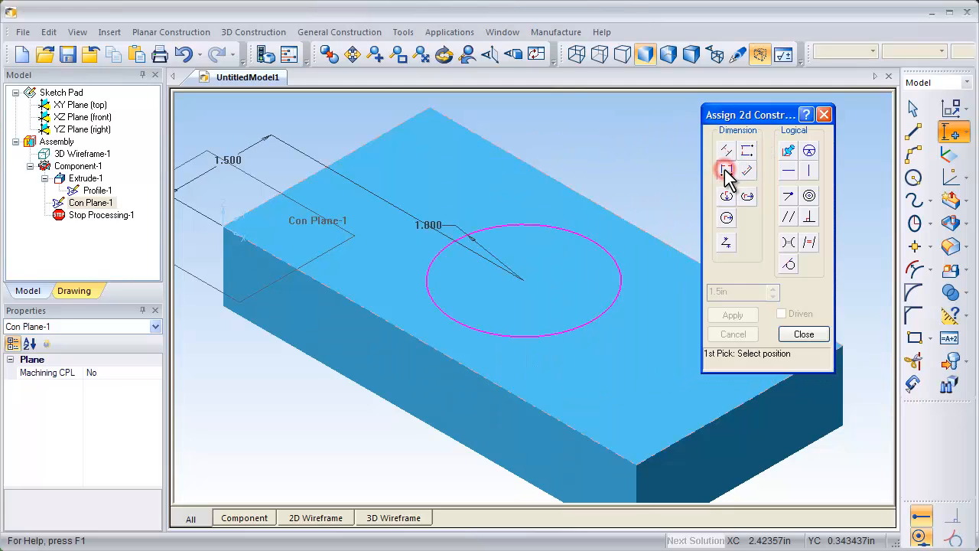
pyautogui.click(521, 279)
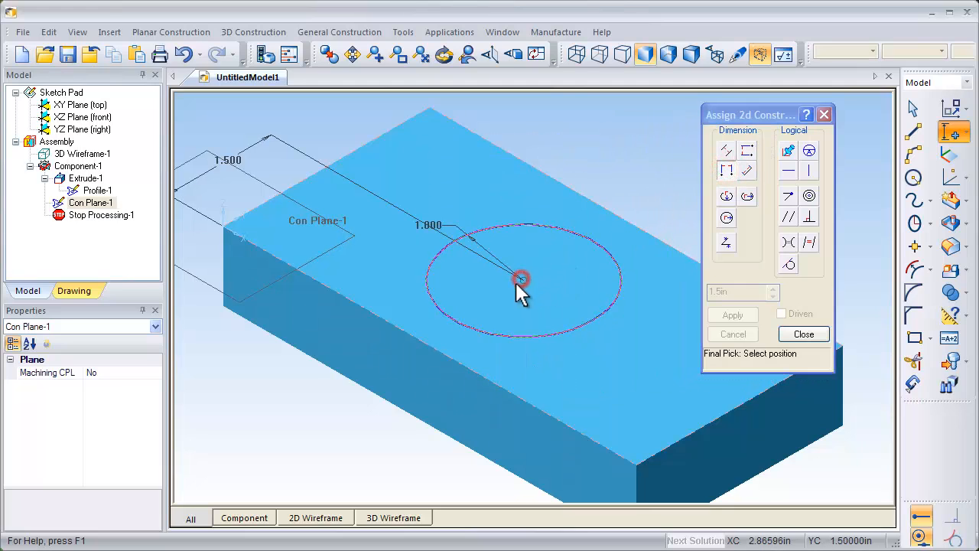
pyautogui.click(224, 229)
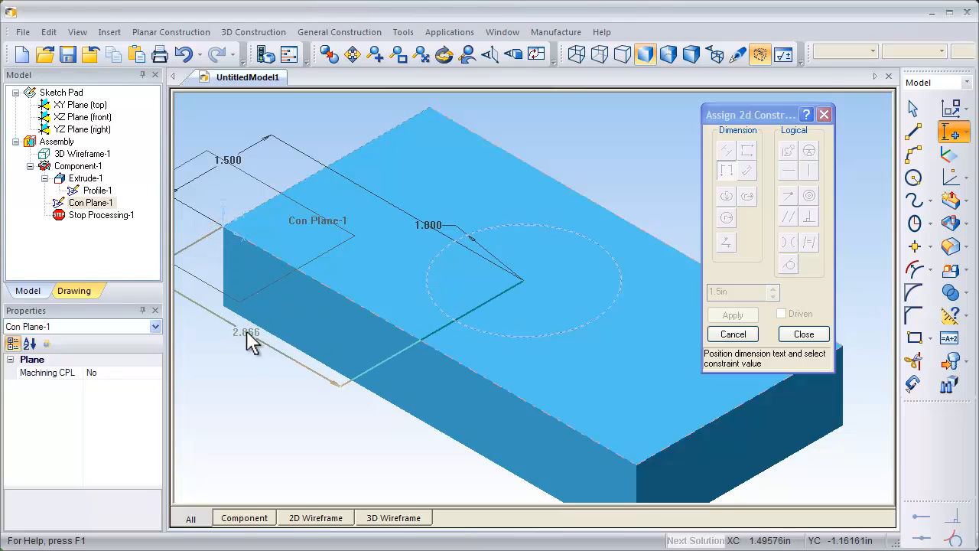
pyautogui.click(247, 332)
pyautogui.write('3')
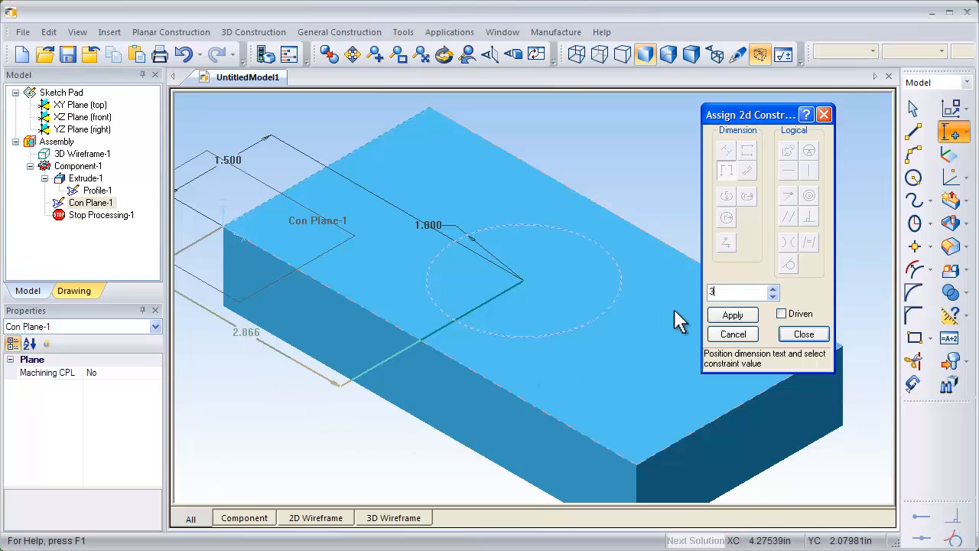
pyautogui.click(731, 315)
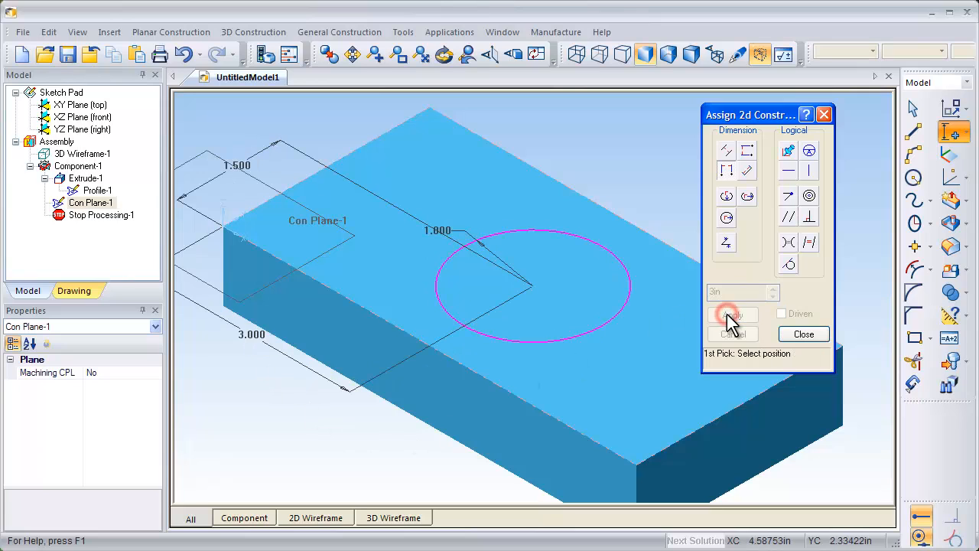
pyautogui.click(795, 332)
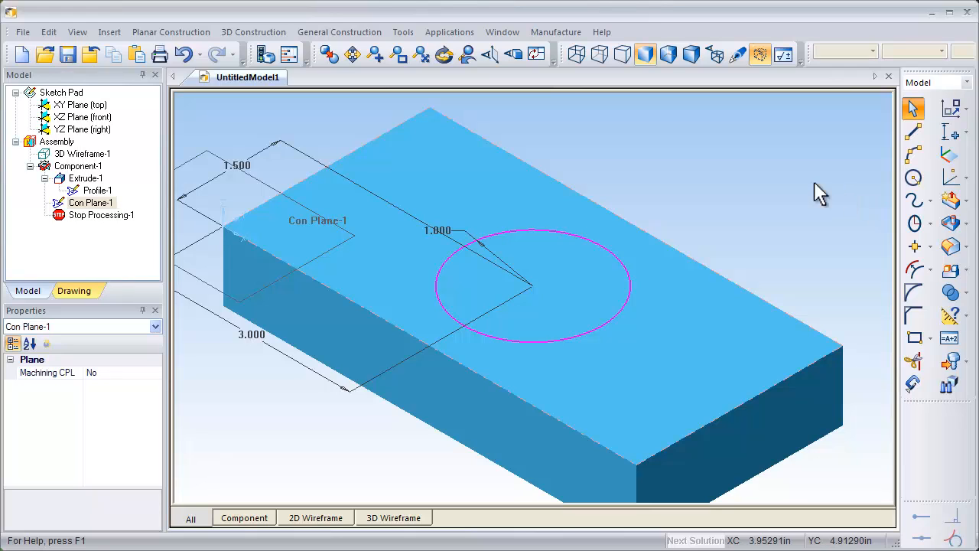
pyautogui.click(422, 55)
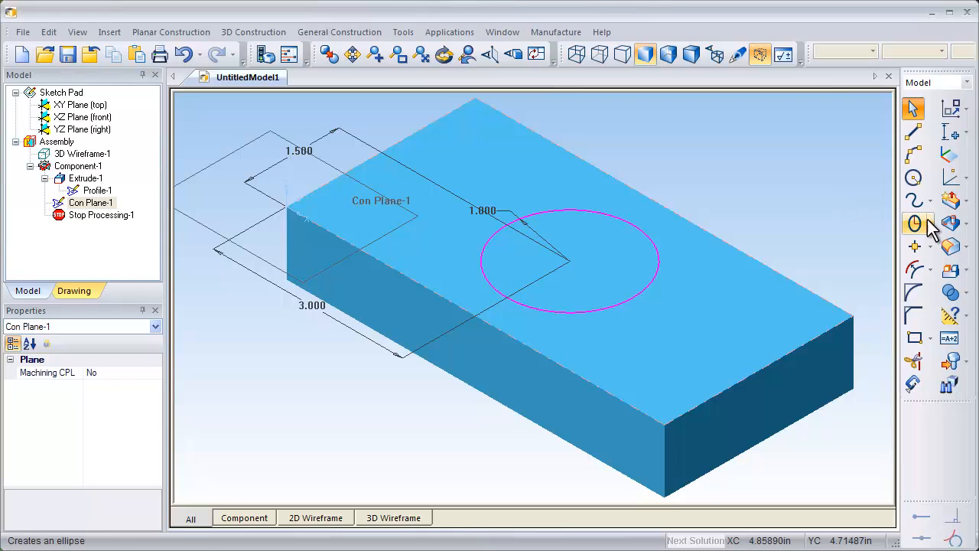
# Set up a cut extrude of the circle 0.5 in deep into the block with 0° draft and preview it.
pyautogui.click(950, 224)
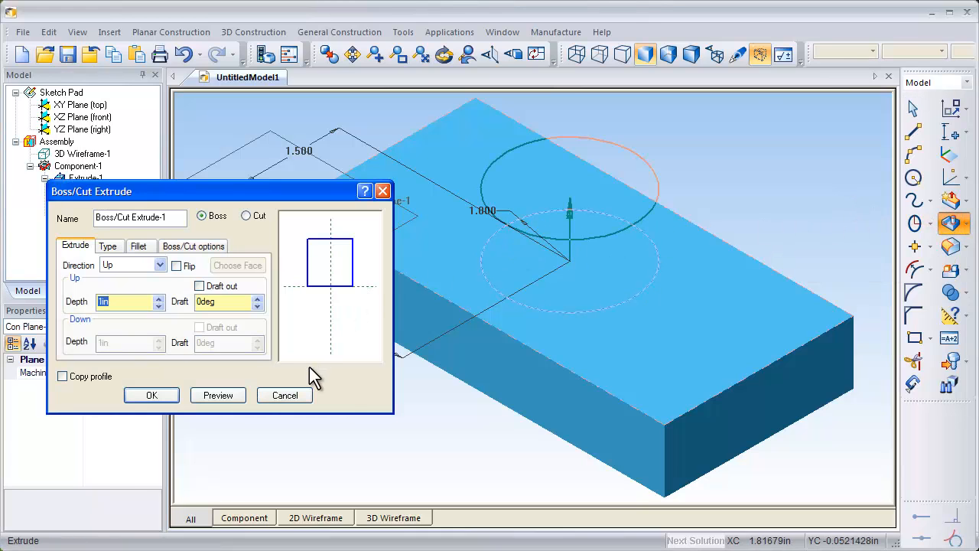
pyautogui.click(245, 216)
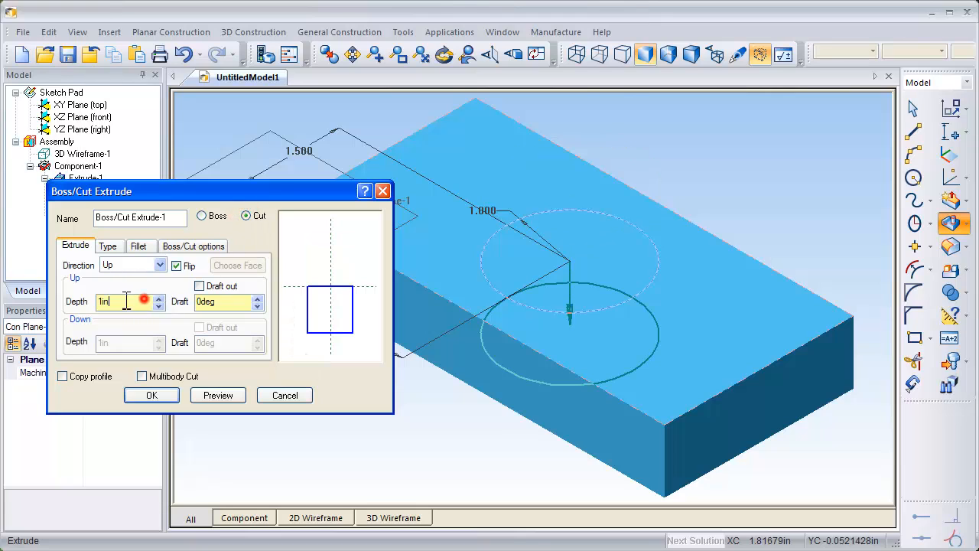
pyautogui.moveTo(126, 301); pyautogui.dragTo(84, 306)
pyautogui.write('.5')
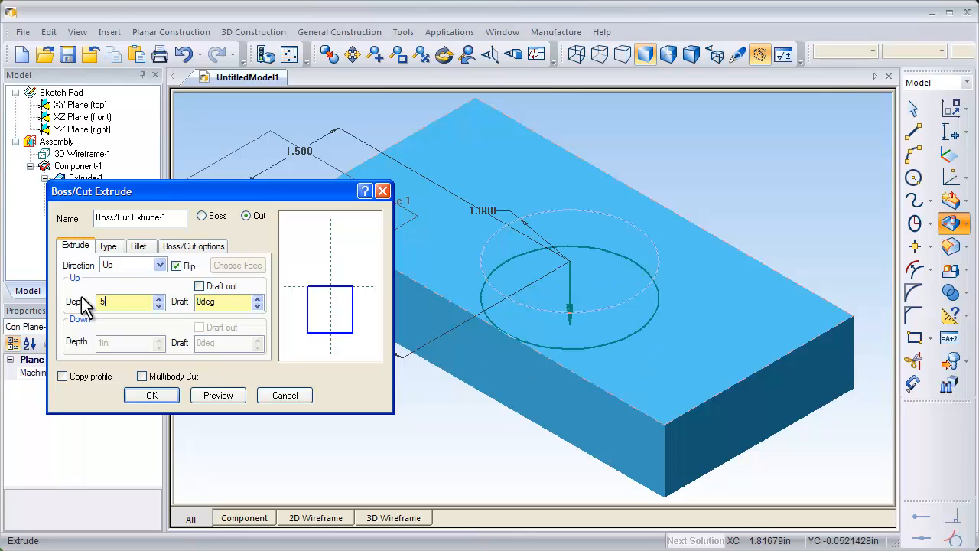
pyautogui.click(217, 395)
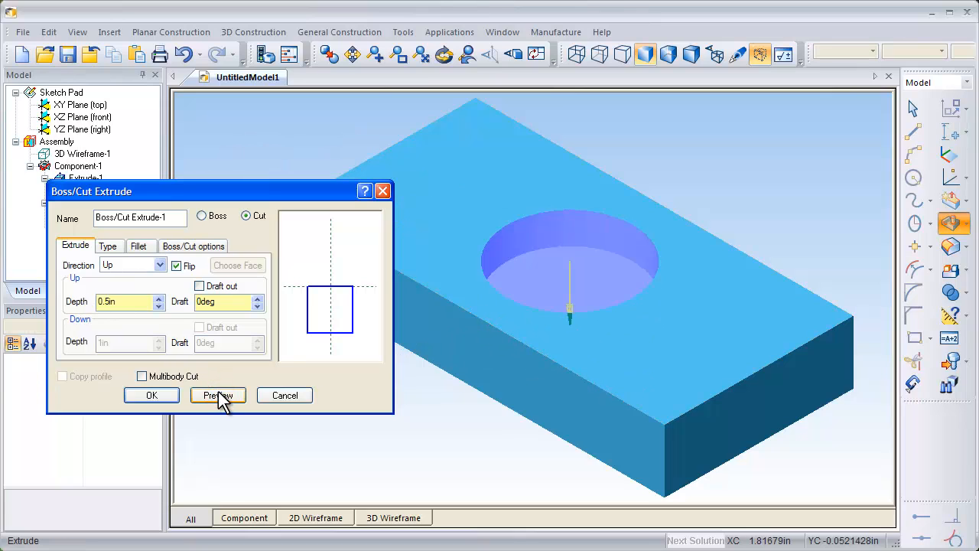
# Add a 0.125 in end fillet to the pocket cut, preview it and create the cut.
pyautogui.click(138, 246)
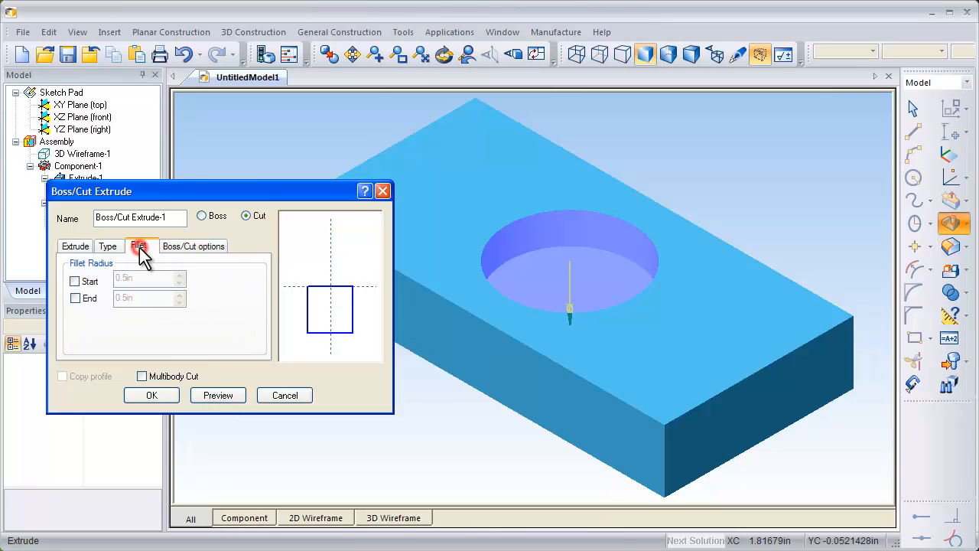
pyautogui.click(75, 298)
pyautogui.moveTo(138, 299); pyautogui.dragTo(105, 296)
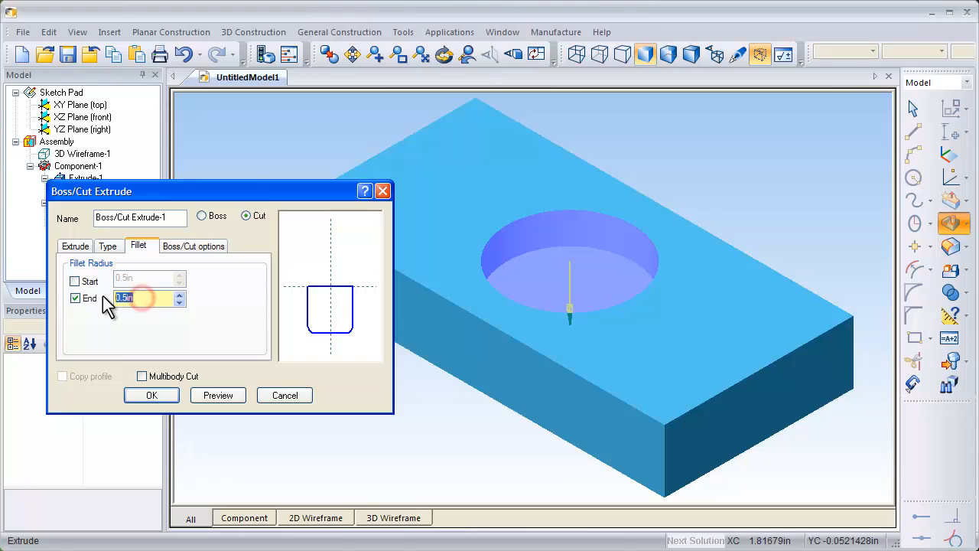
pyautogui.write('125')
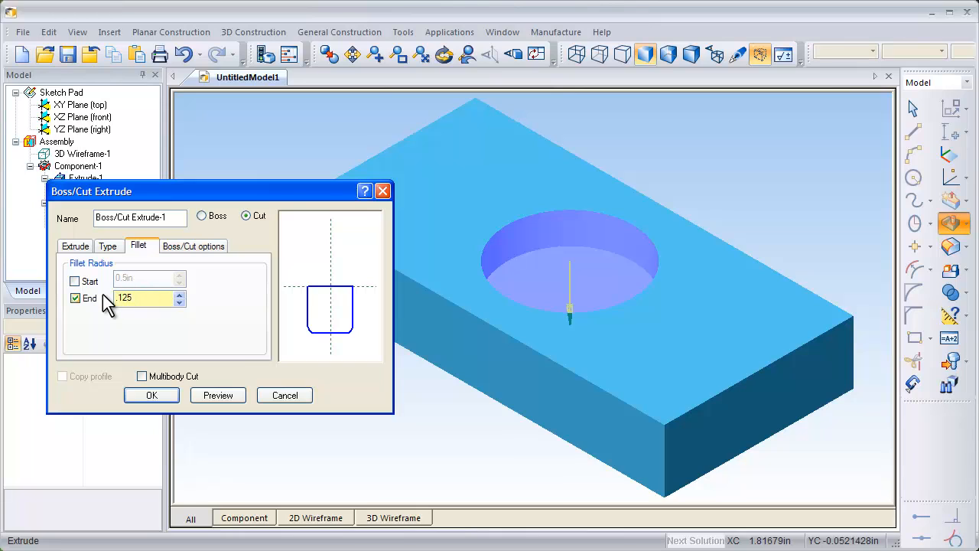
pyautogui.click(221, 396)
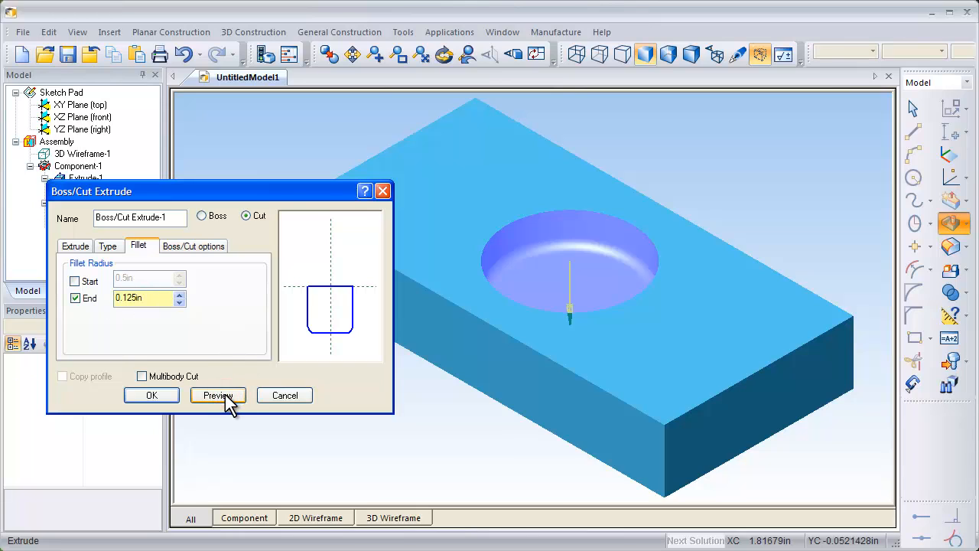
pyautogui.click(154, 395)
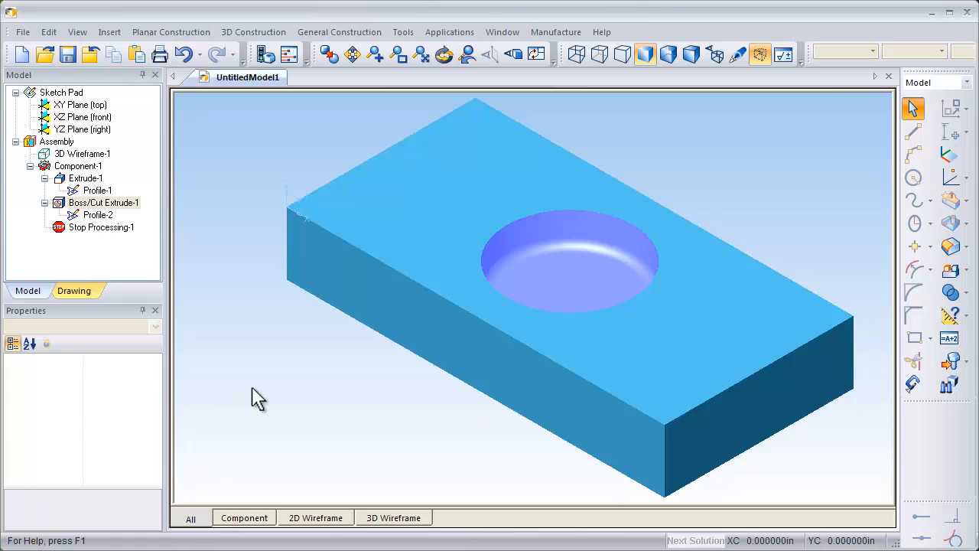
# Fillet the block's four vertical corner edges with a 0.125 in radius, using a wireframe display to pick them.
pyautogui.click(948, 247)
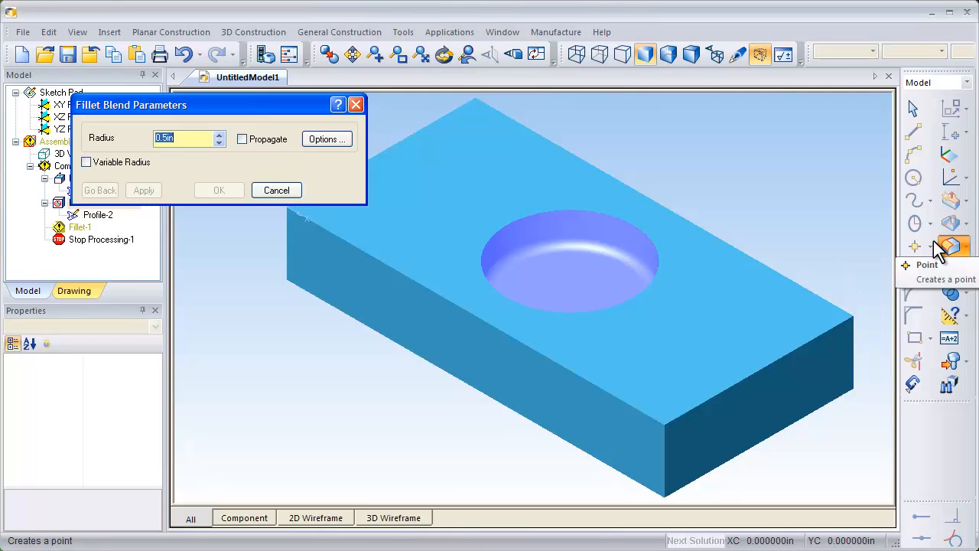
pyautogui.press('BackSpace')
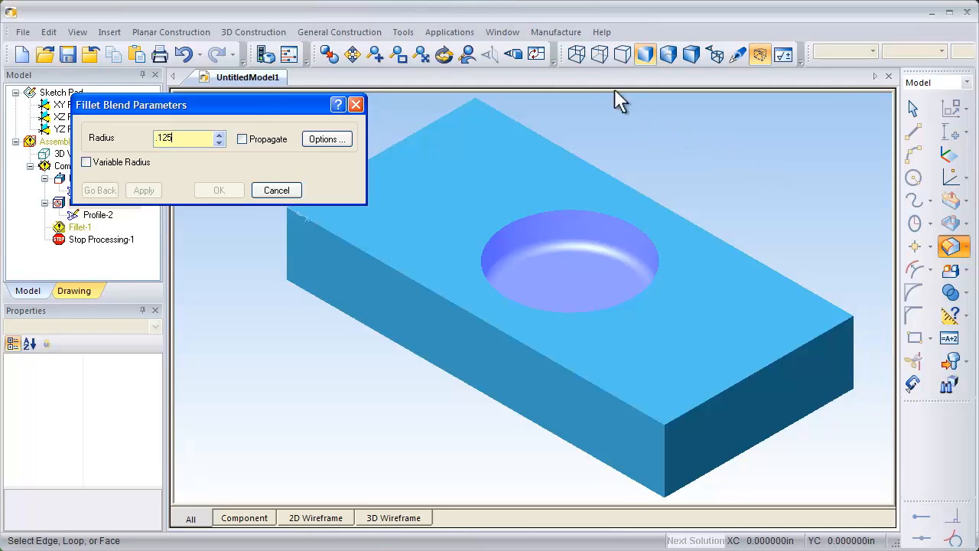
pyautogui.click(603, 59)
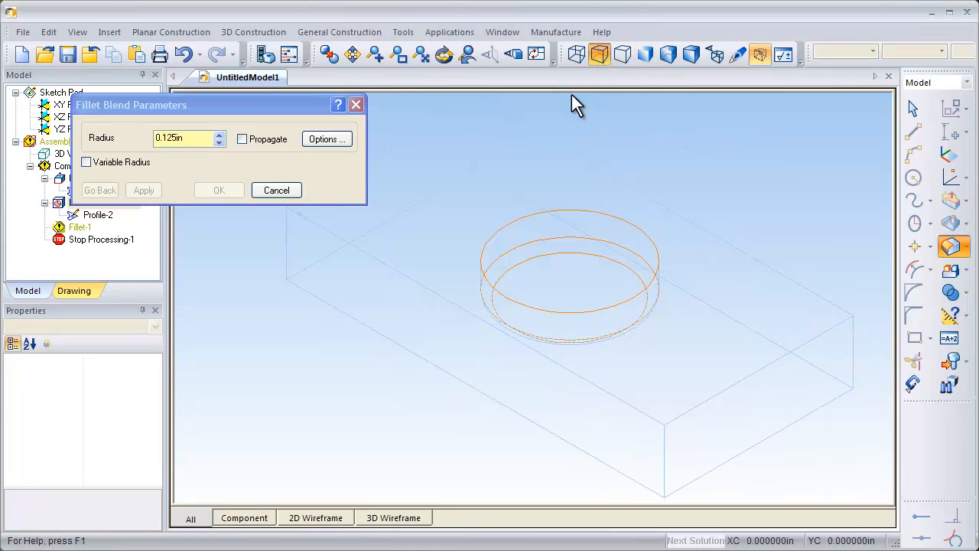
pyautogui.click(474, 142)
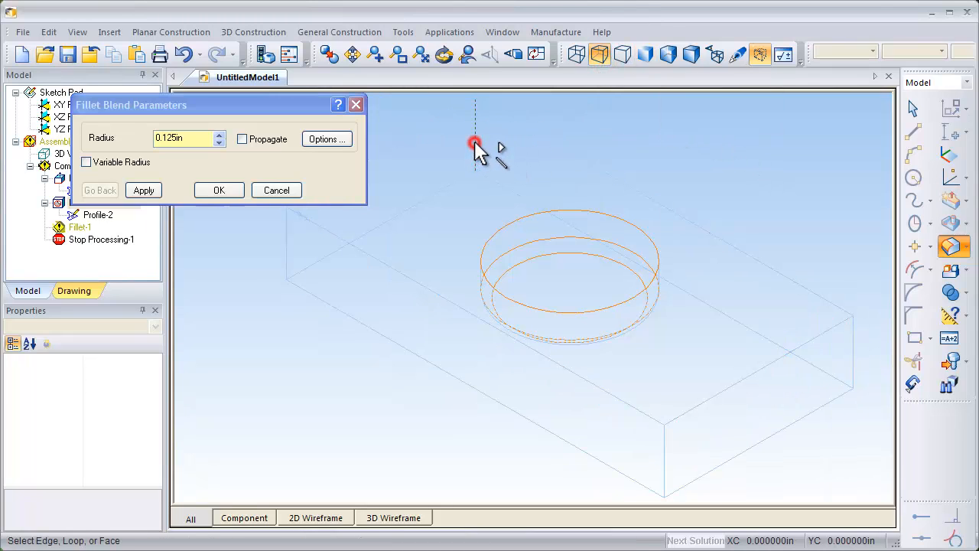
pyautogui.click(284, 240)
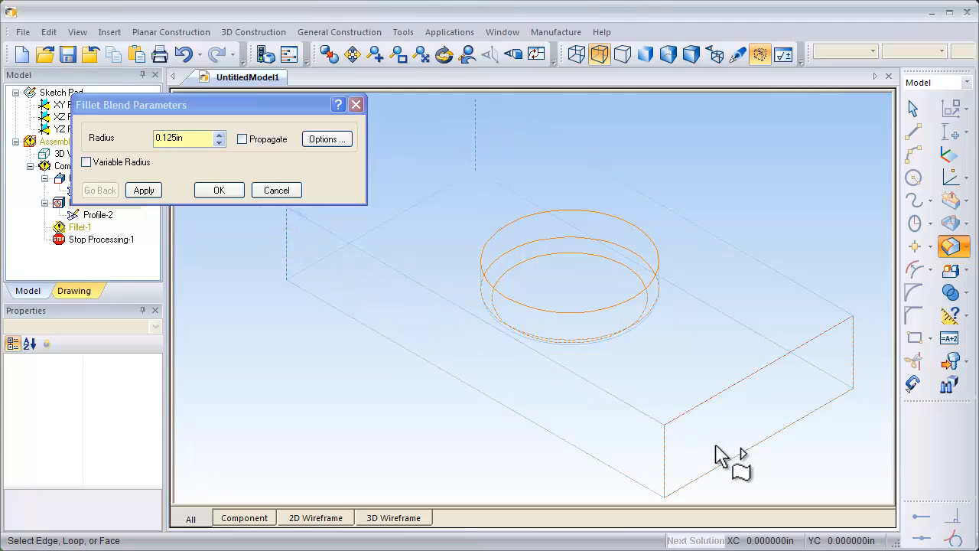
pyautogui.click(853, 361)
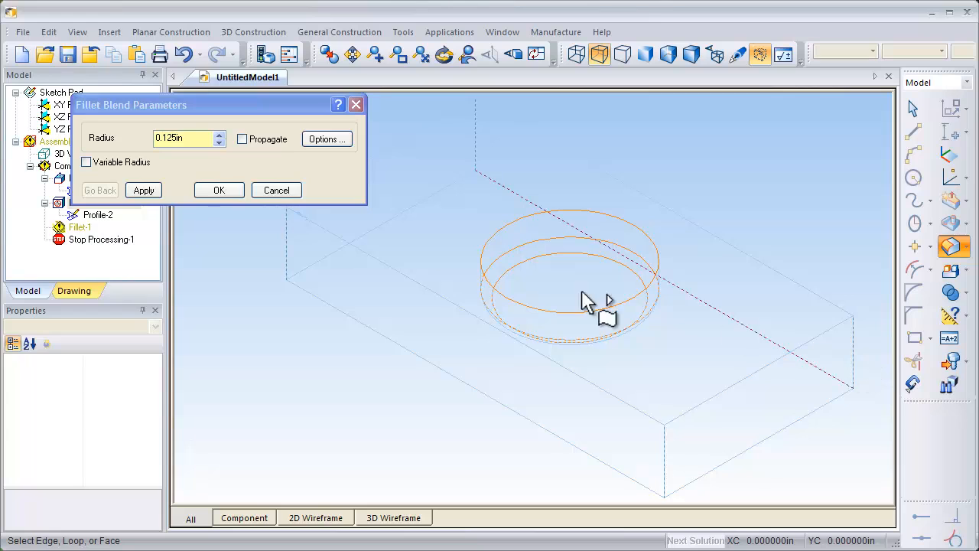
pyautogui.click(144, 191)
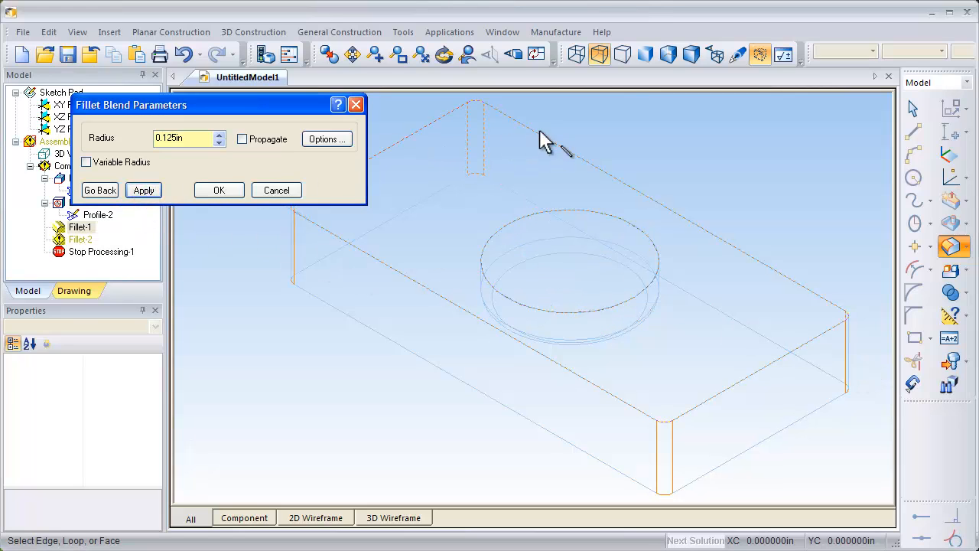
# Return to shaded display and fillet the top face's outer edge at 0.125 in radius, propagating around the perimeter.
pyautogui.click(647, 53)
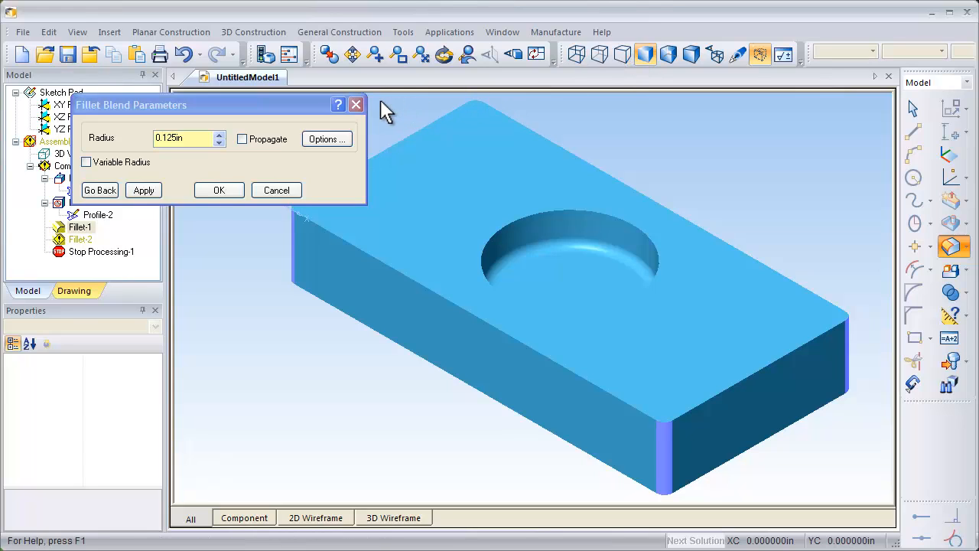
pyautogui.click(242, 138)
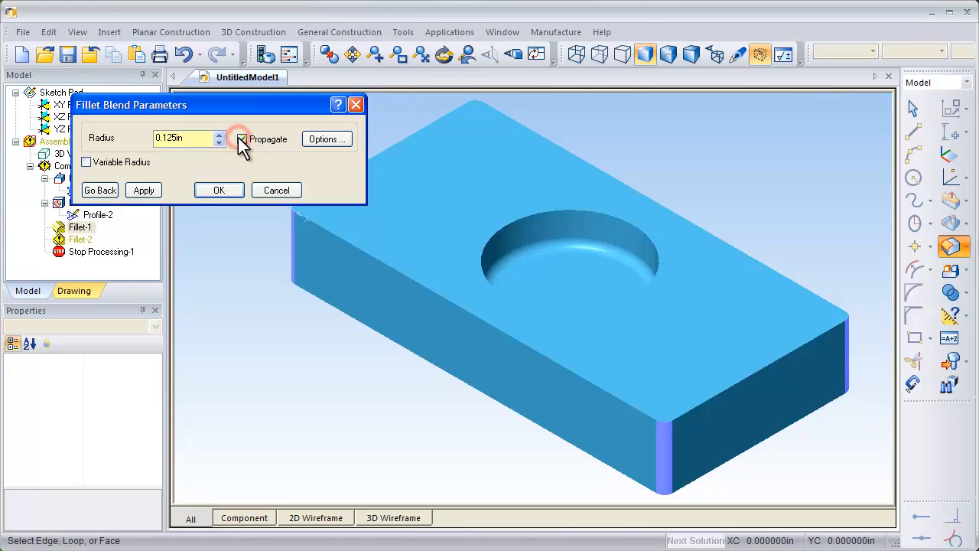
pyautogui.click(558, 368)
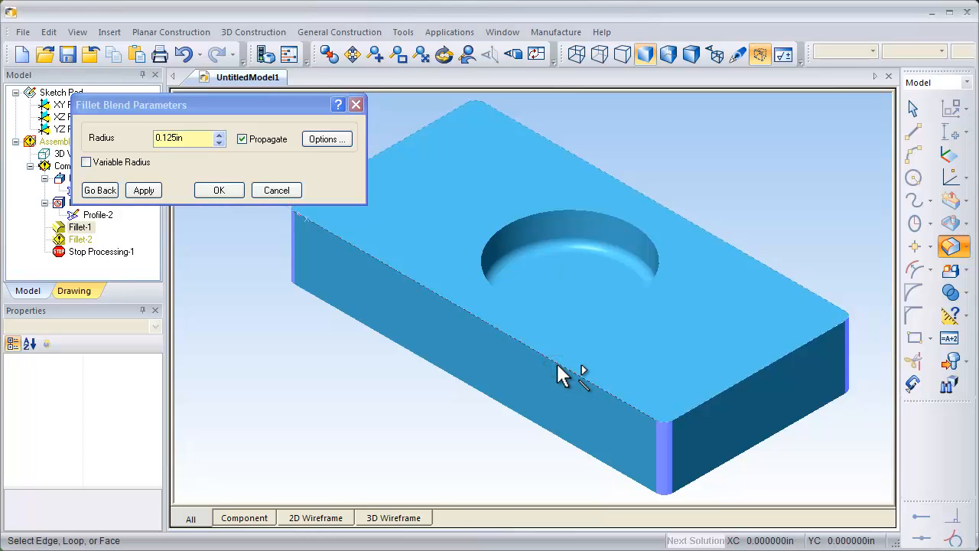
pyautogui.click(144, 190)
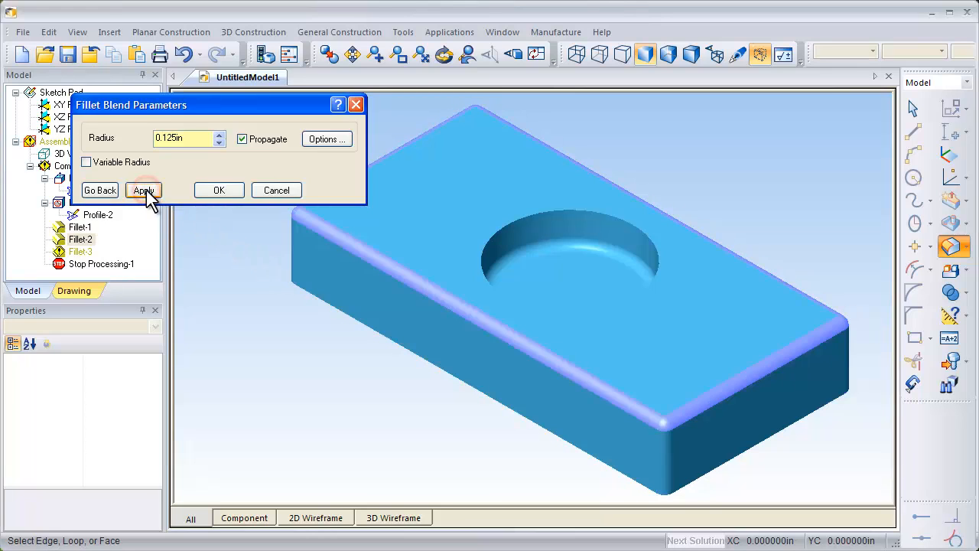
pyautogui.click(226, 190)
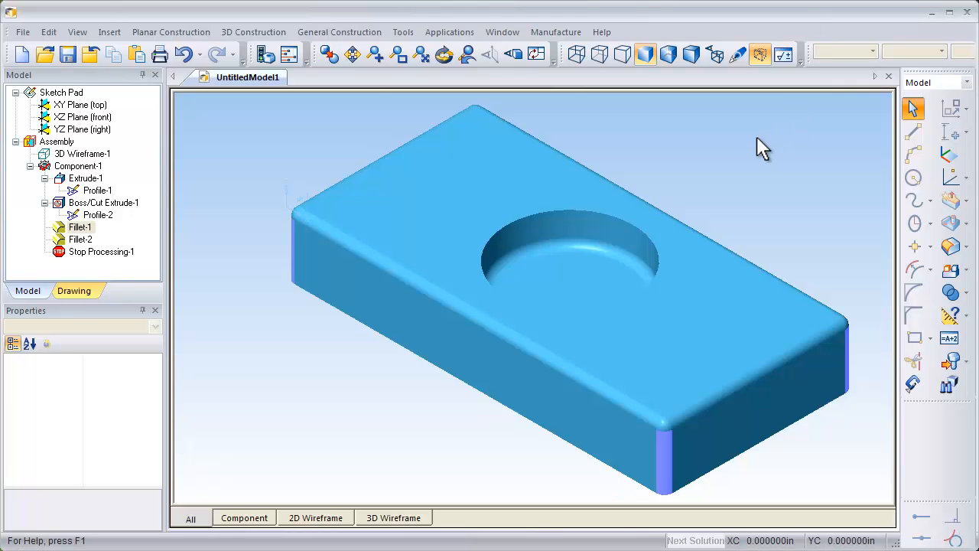
# Shell the block inward with a 0.1 in wall thickness, leaving its bottom face open.
pyautogui.moveTo(669, 128); pyautogui.dragTo(390, 391, button='middle')
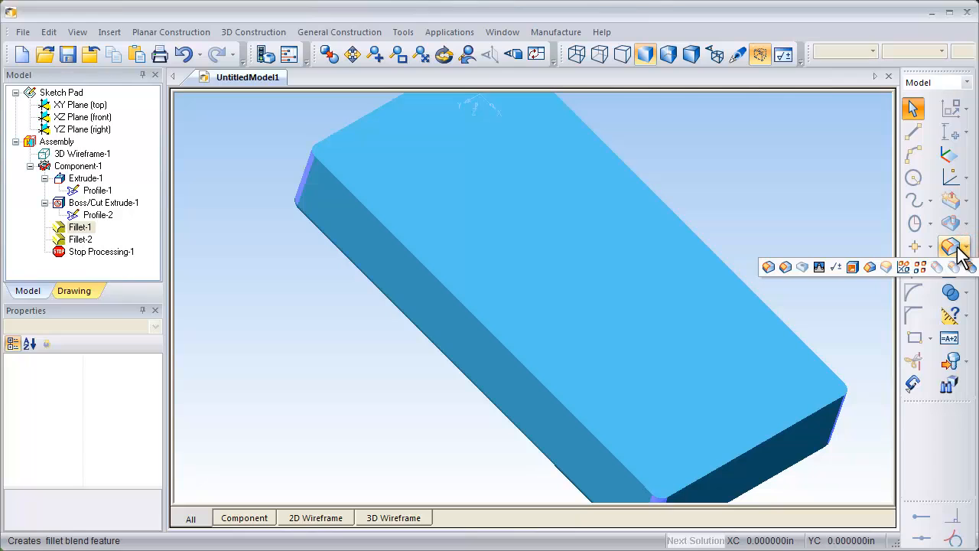
pyautogui.click(851, 267)
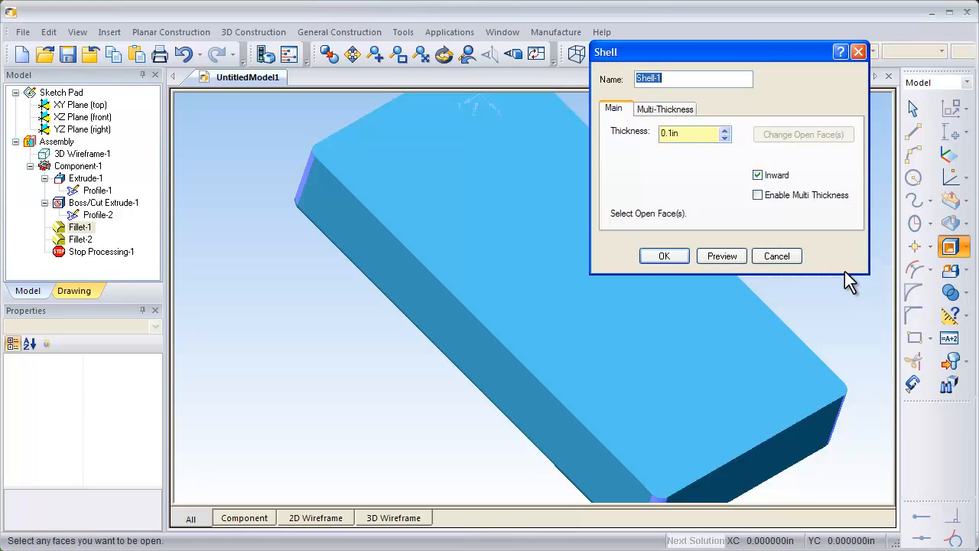
pyautogui.click(681, 325)
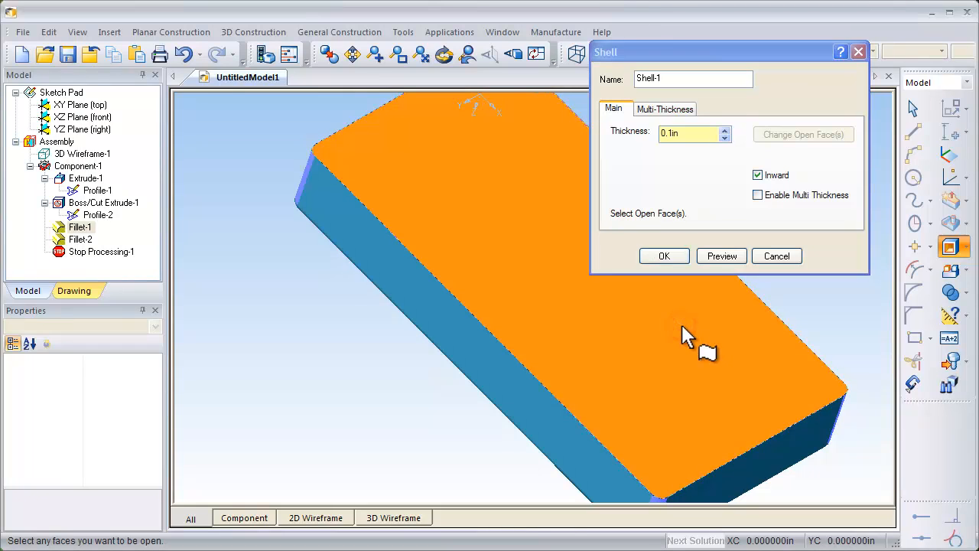
pyautogui.click(729, 259)
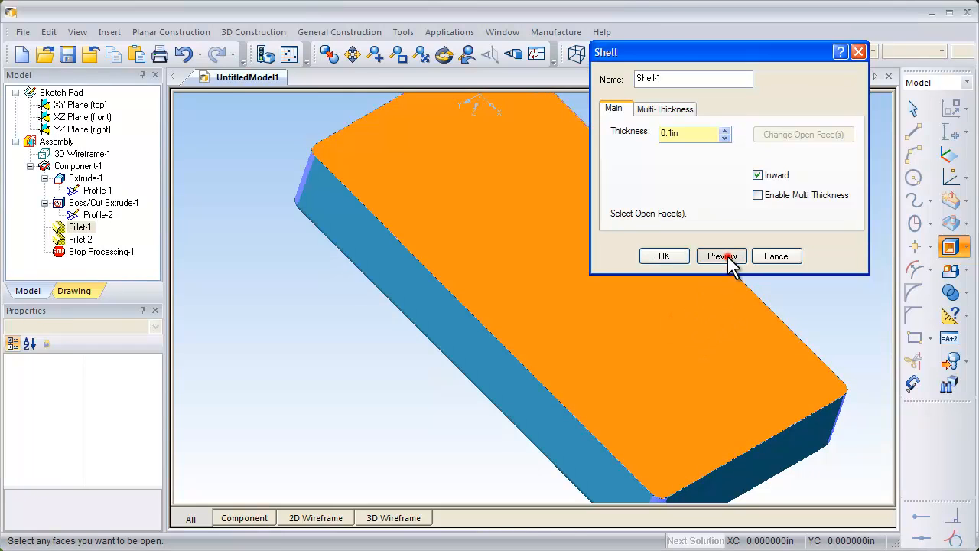
pyautogui.click(673, 257)
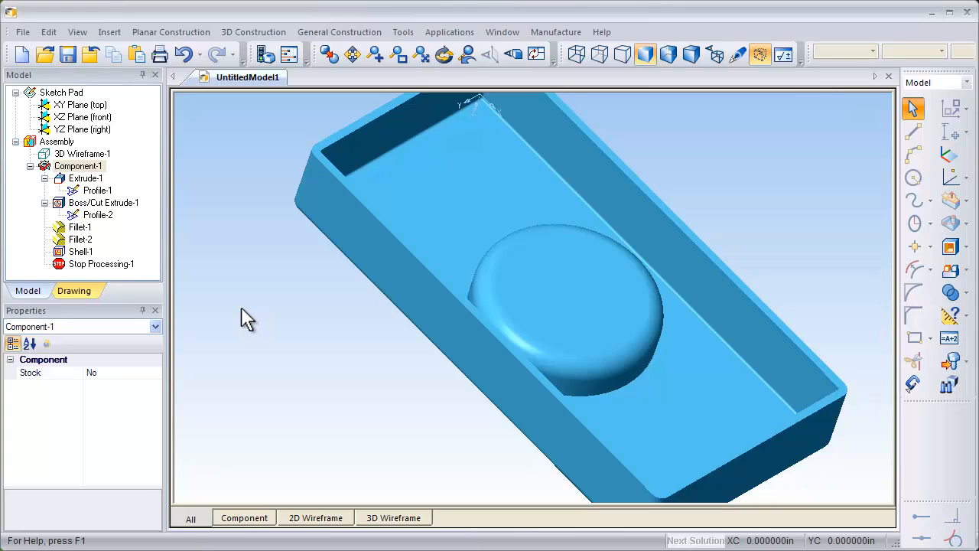
# Save the model as simple_cover in the Model-Drawing folder.
pyautogui.click(65, 52)
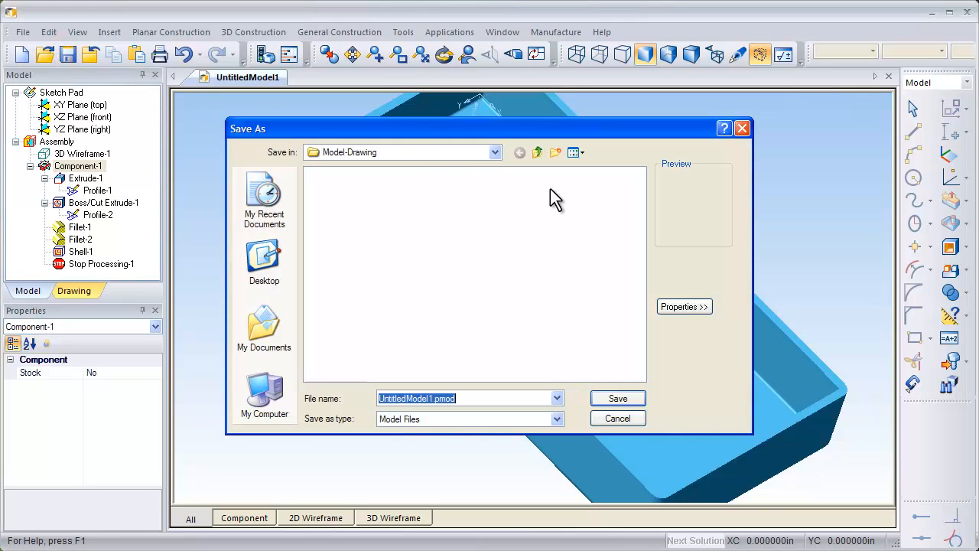
pyautogui.write('simp')
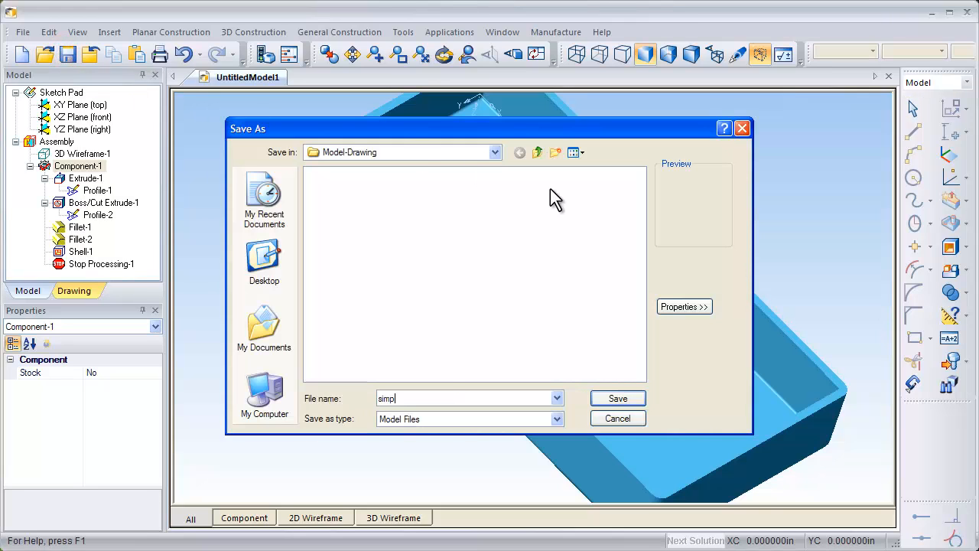
pyautogui.write('le_cover')
pyautogui.click(621, 398)
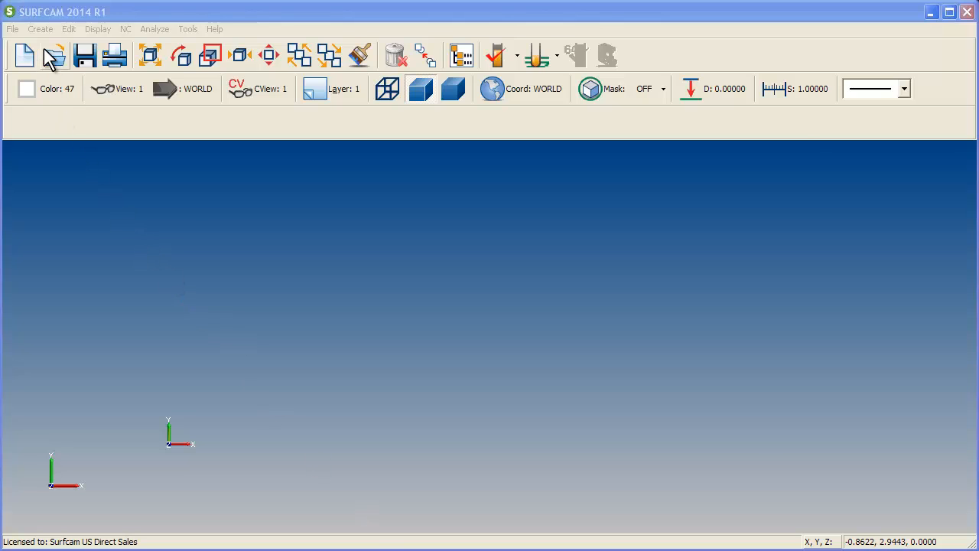
# In SURFCAM, open the Part Modeler file simple_cover.pmod and orbit the part to view its hollow underside.
pyautogui.click(45, 49)
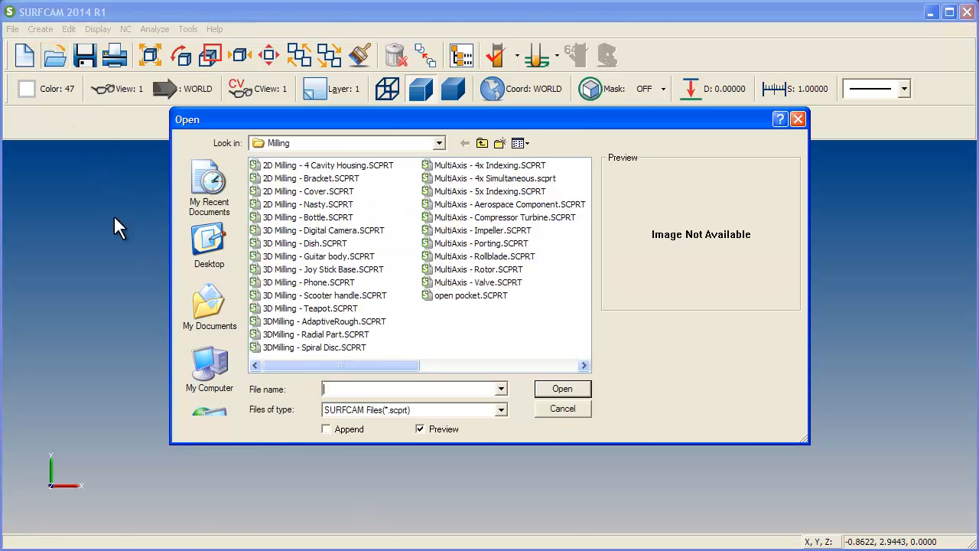
pyautogui.click(501, 410)
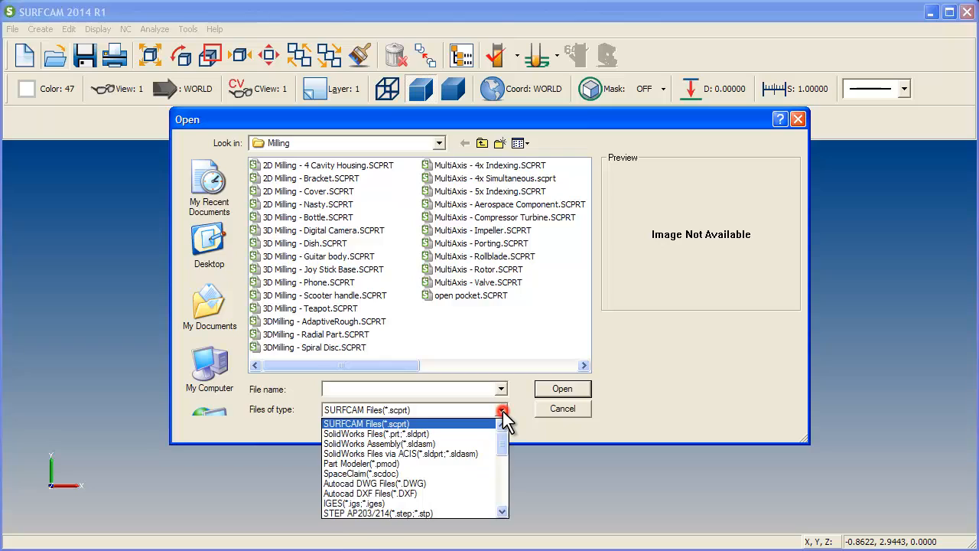
pyautogui.click(455, 463)
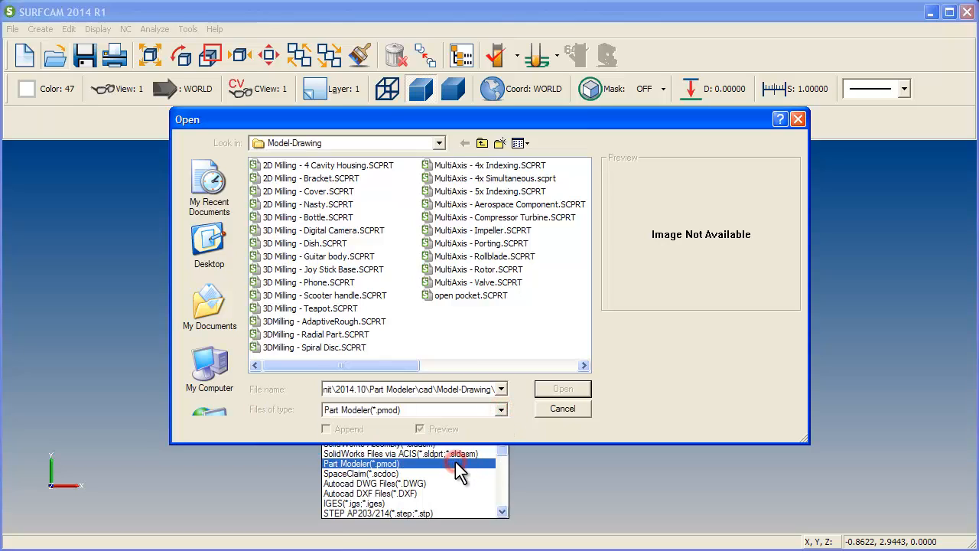
pyautogui.click(289, 168)
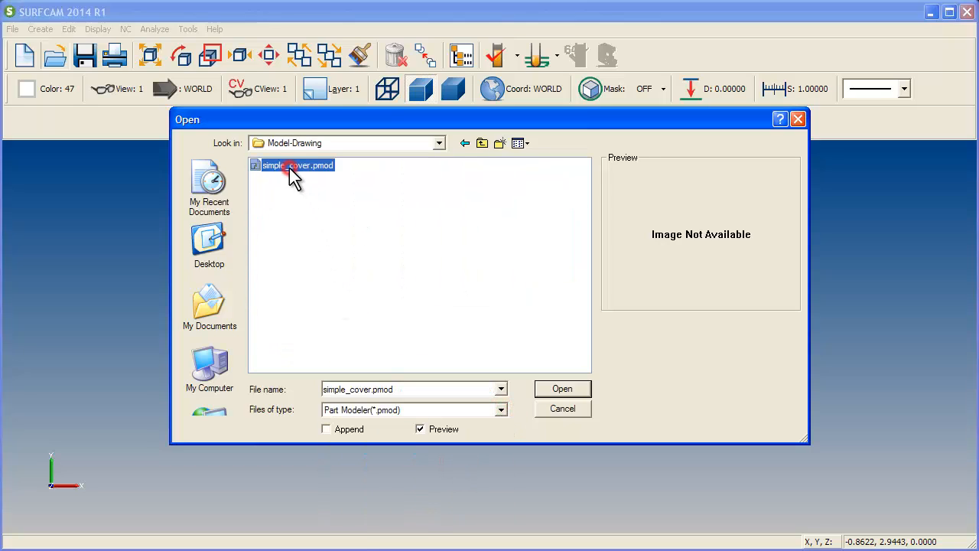
pyautogui.click(561, 389)
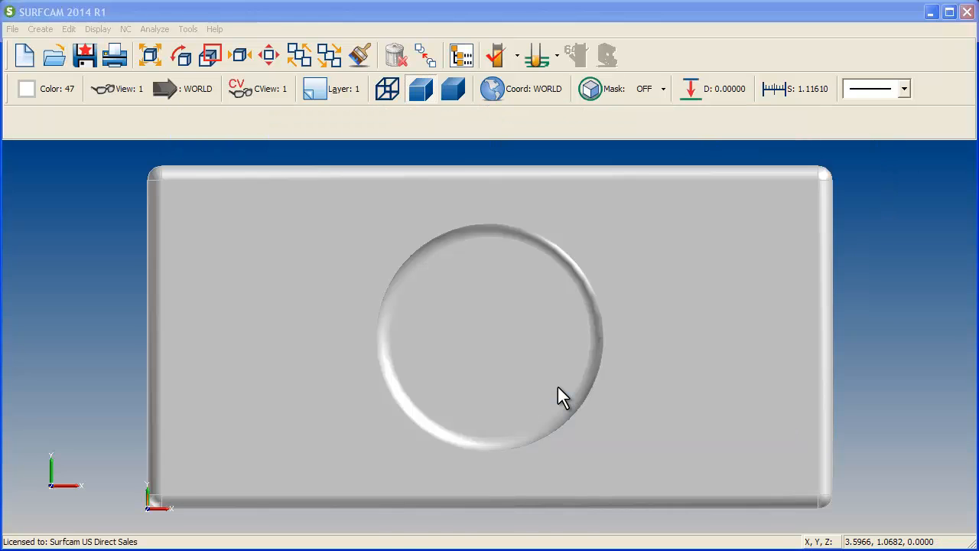
pyautogui.moveTo(553, 243); pyautogui.dragTo(427, 284, button='middle')
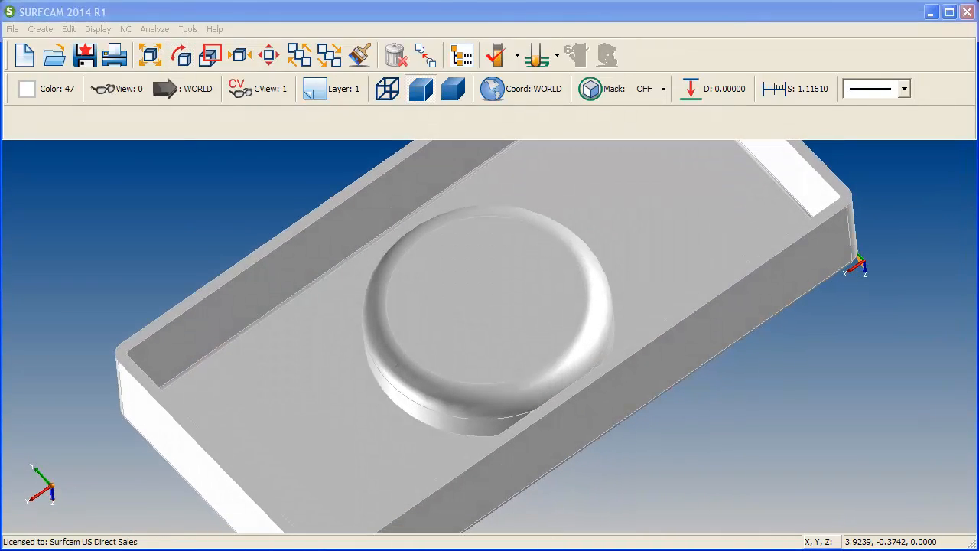